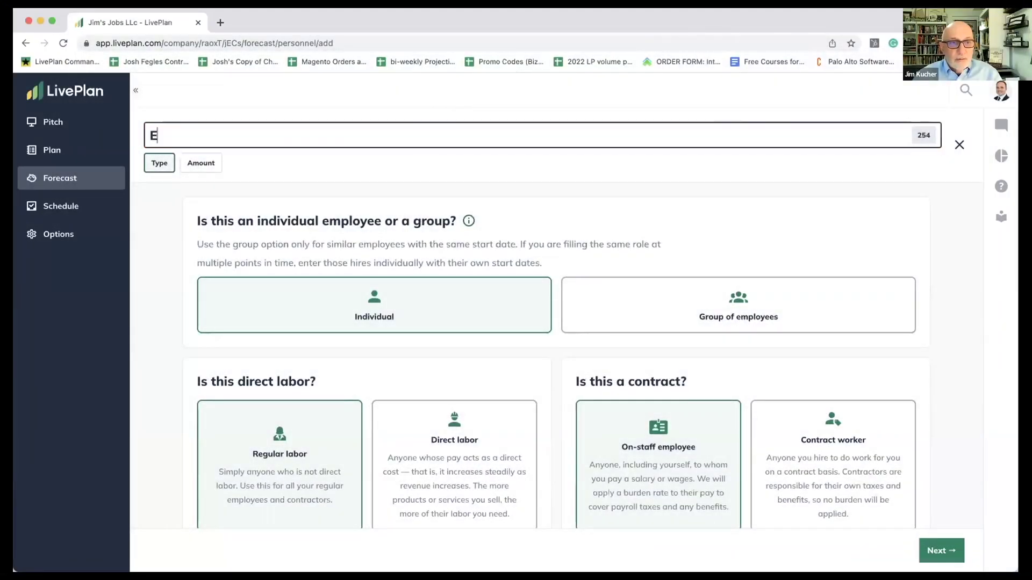
- Name the new personnel entry 'Exec Director', keeping Individual, Regular labor and On-staff employee
type("xec Director")
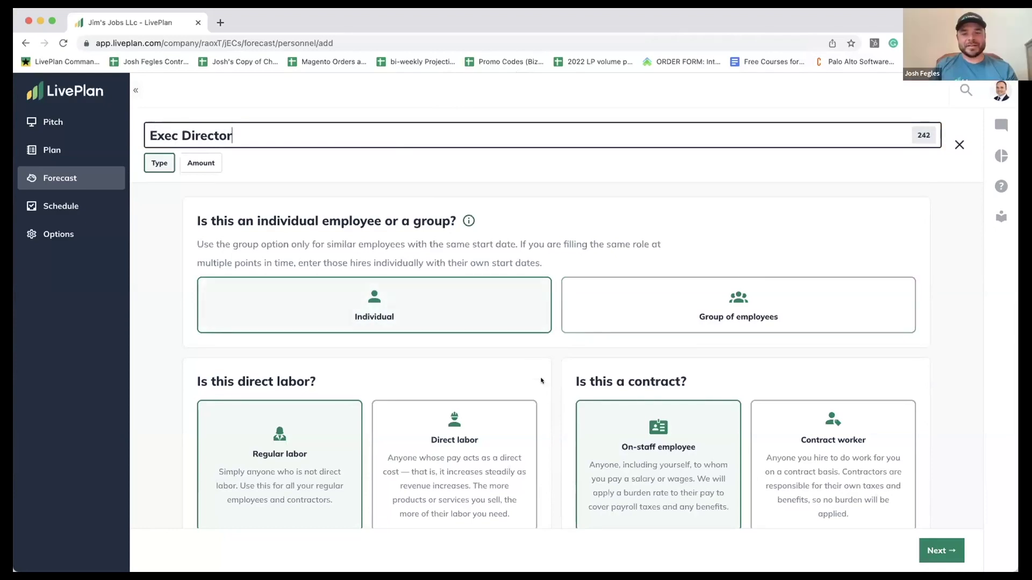
scroll(541, 380, "down", 2)
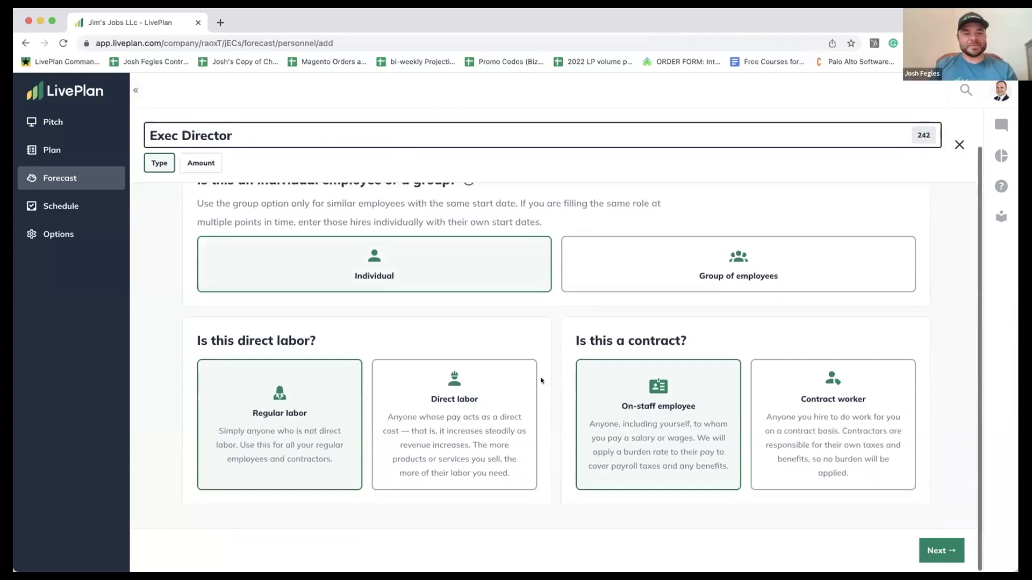
- Give Exec Director a $120,000 yearly salary from Jan 2022 with 7% annual raises, and save
left_click(920, 548)
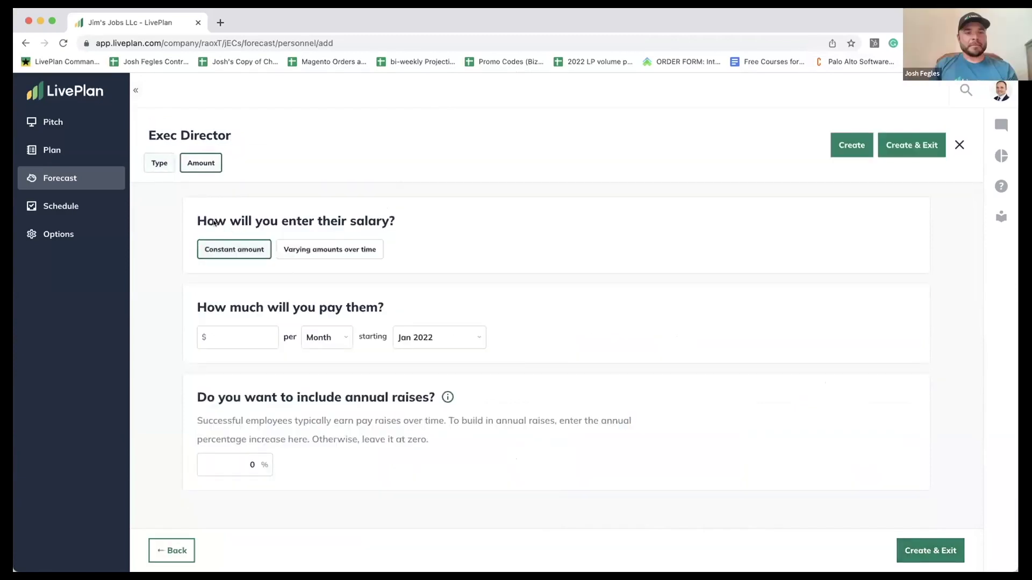
left_click(243, 338)
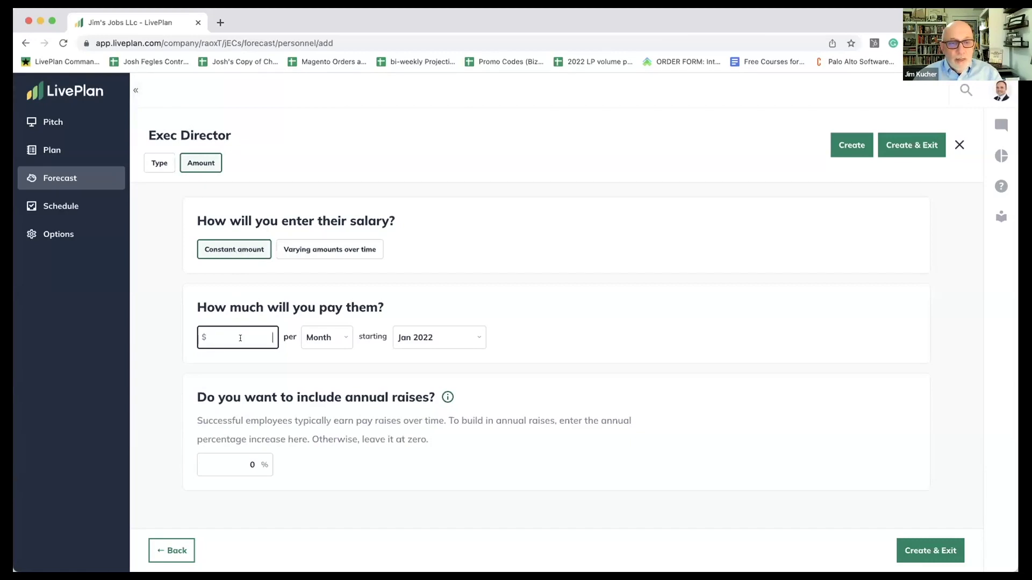
left_click(328, 336)
left_click(317, 379)
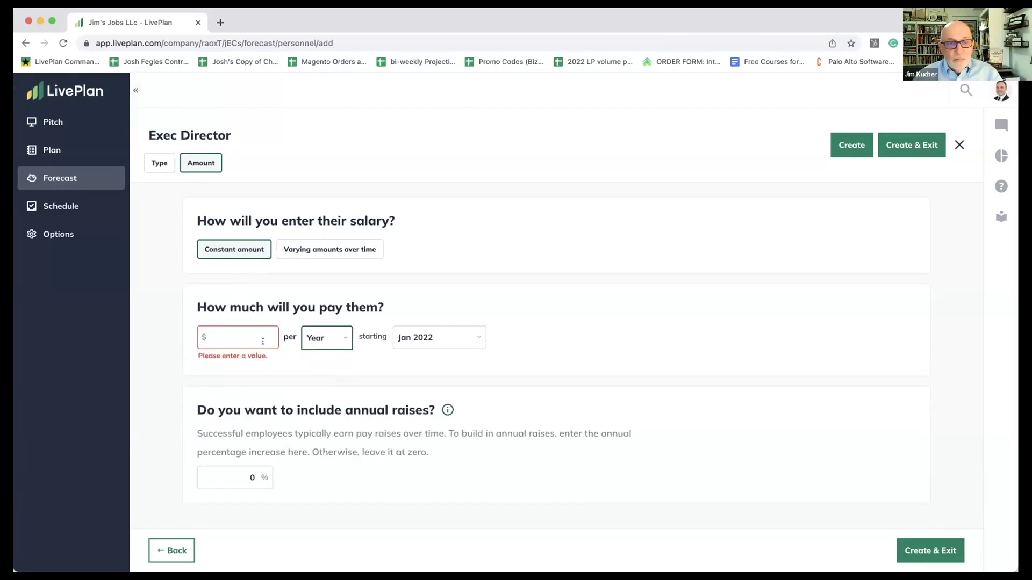
left_click(250, 335)
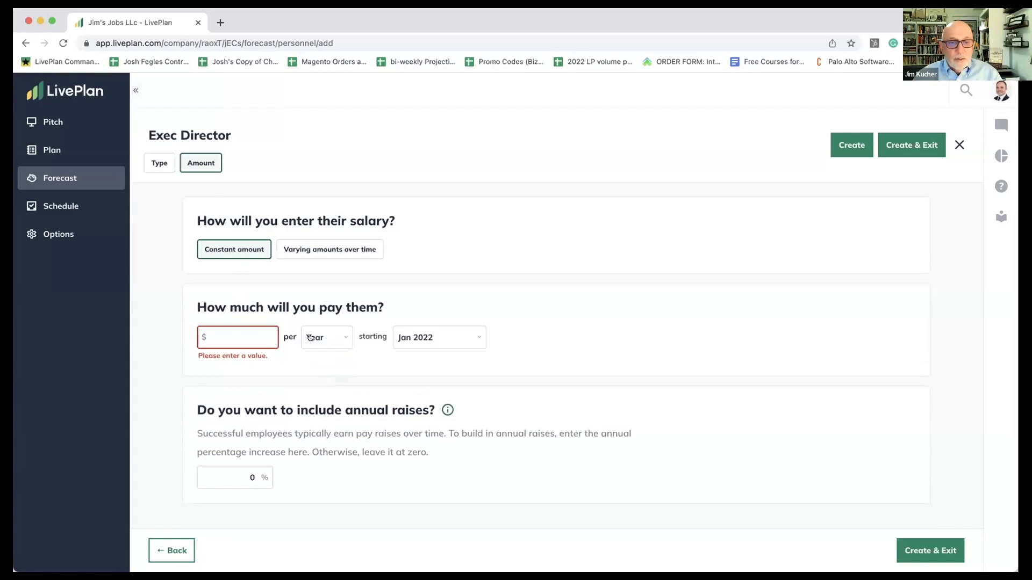
type("120000")
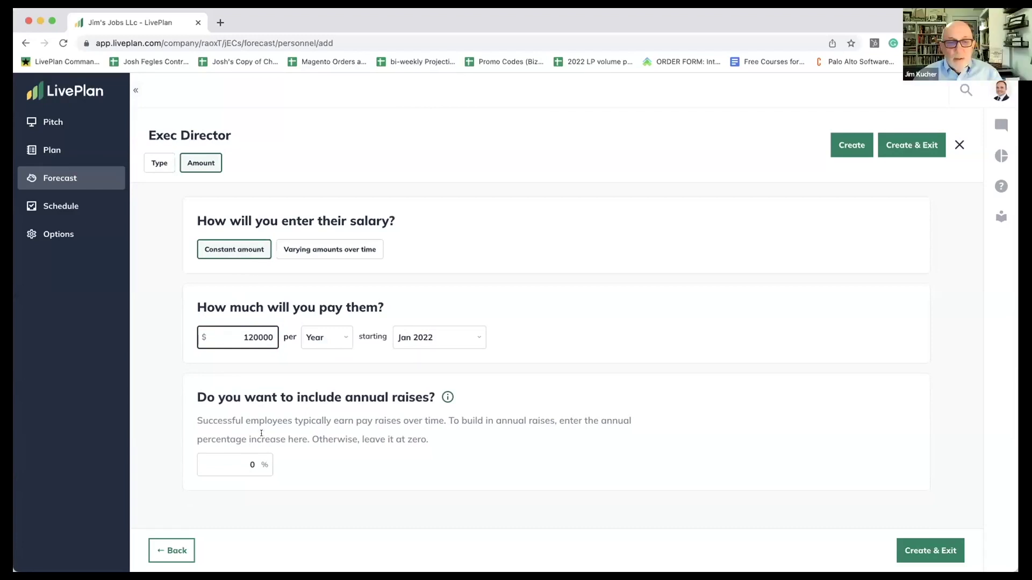
left_click(252, 464)
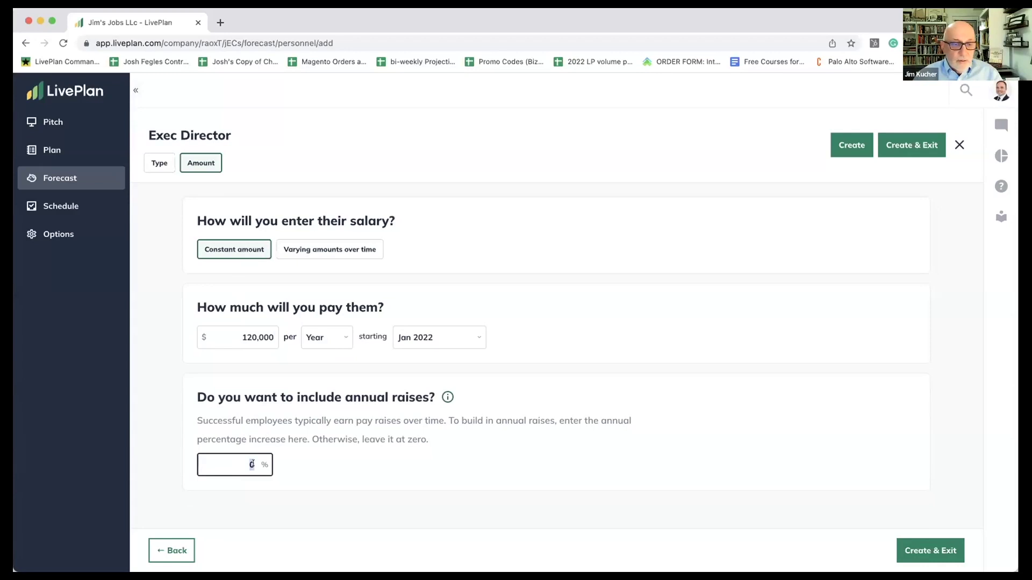
type("7")
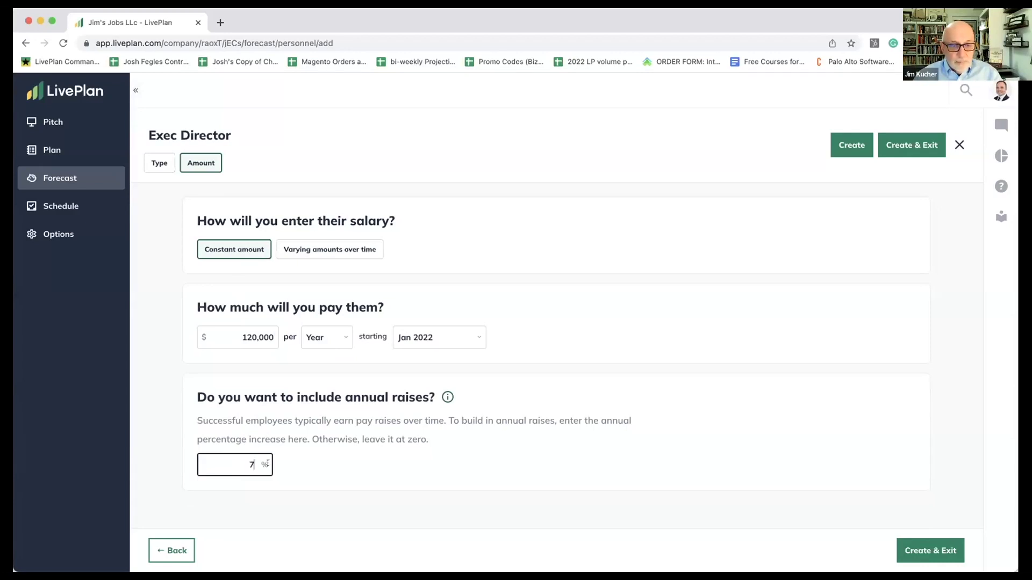
left_click(299, 465)
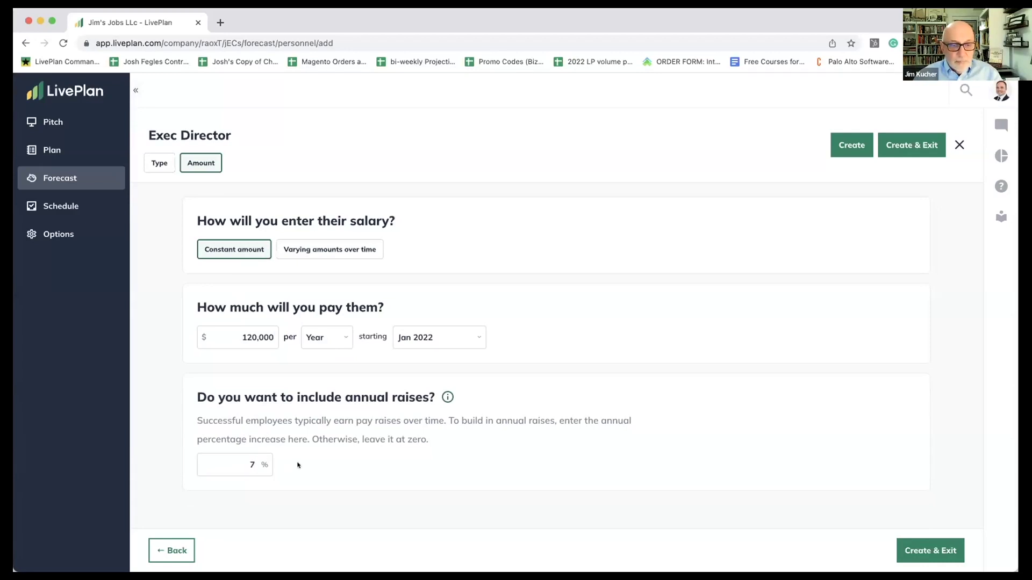
left_click(910, 550)
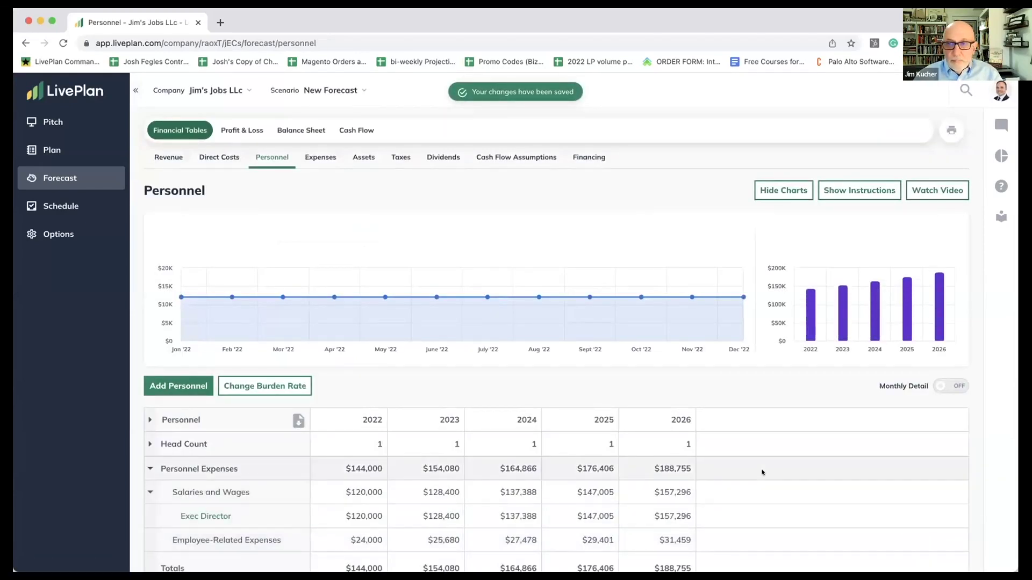
- Open the Change Burden Rate settings from the Personnel page
scroll(390, 218, "down", 1)
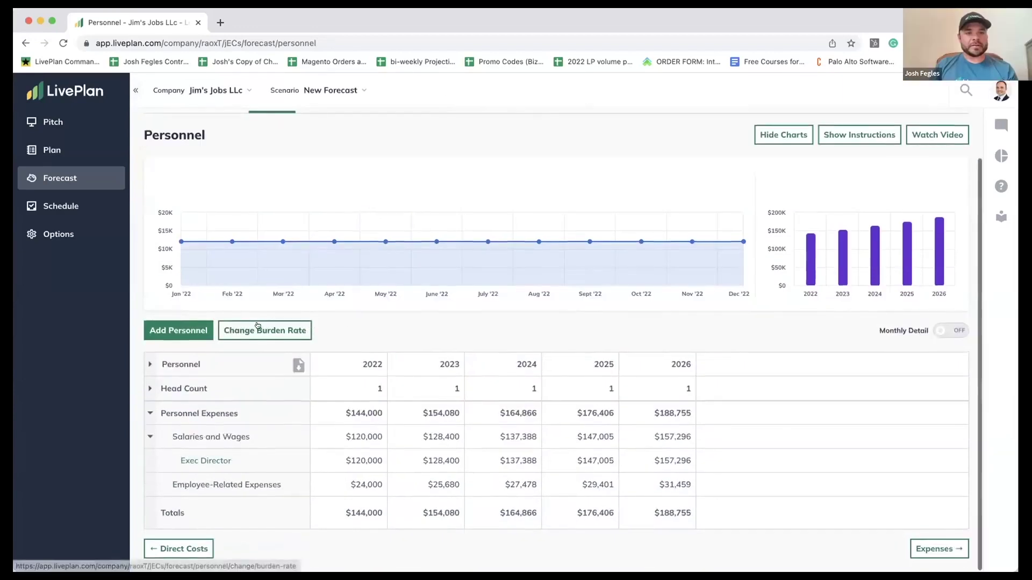
scroll(257, 326, "up", 1)
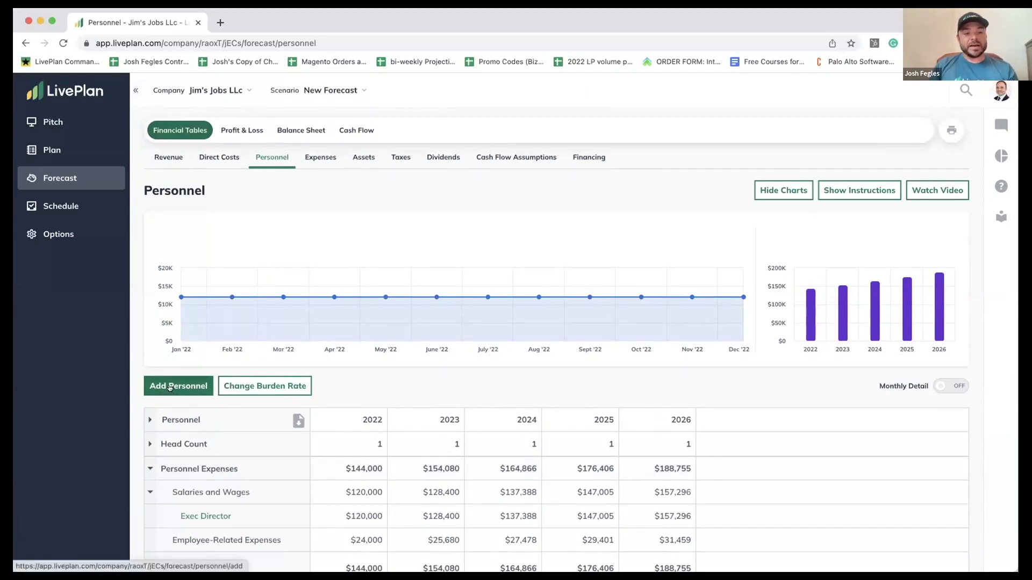
left_click(236, 387)
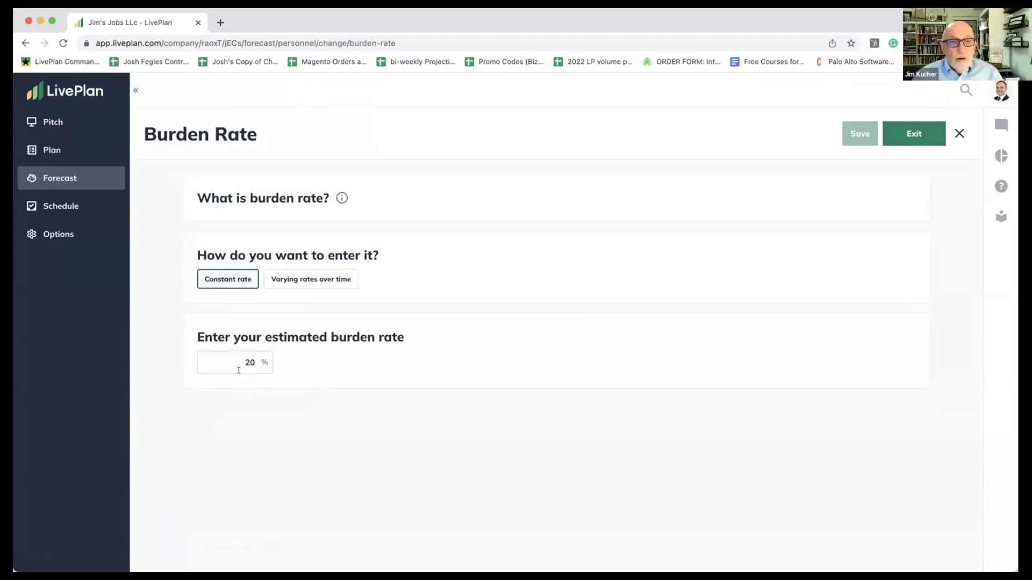
- Read the burden rate explanation and keep the constant 20% burden rate unchanged
left_click(338, 199)
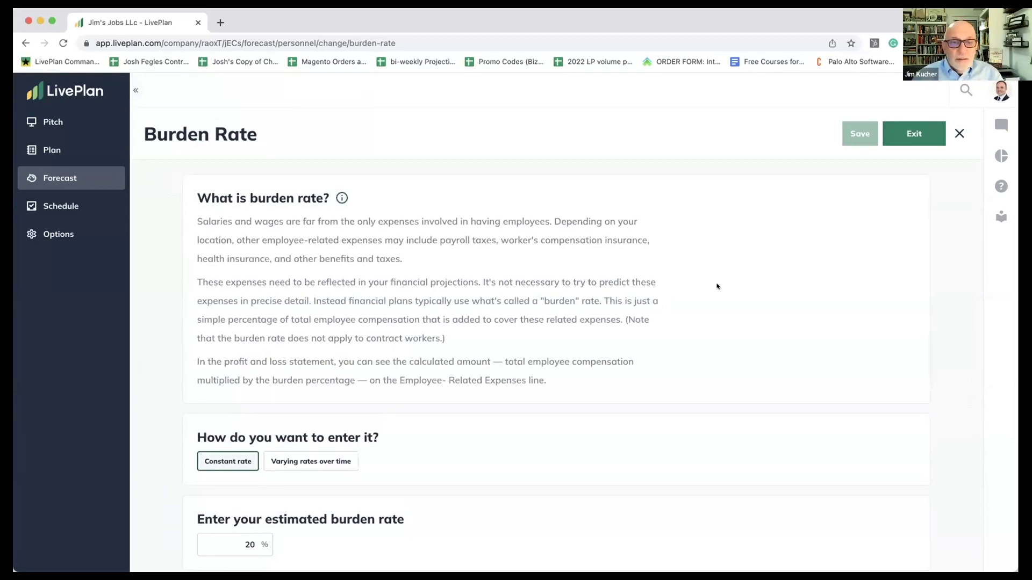
scroll(783, 308, "down", 1)
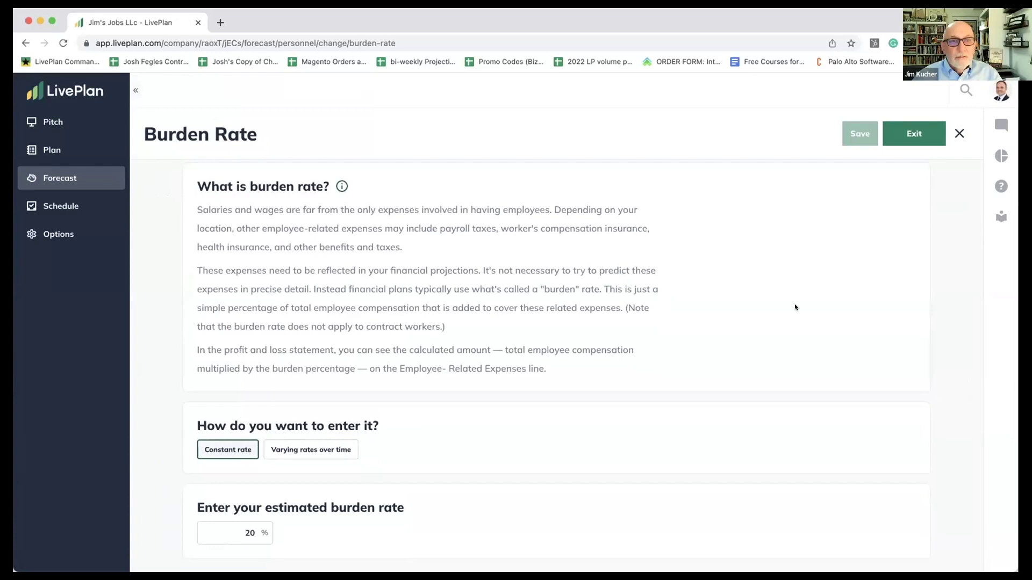
scroll(323, 528, "down", 1)
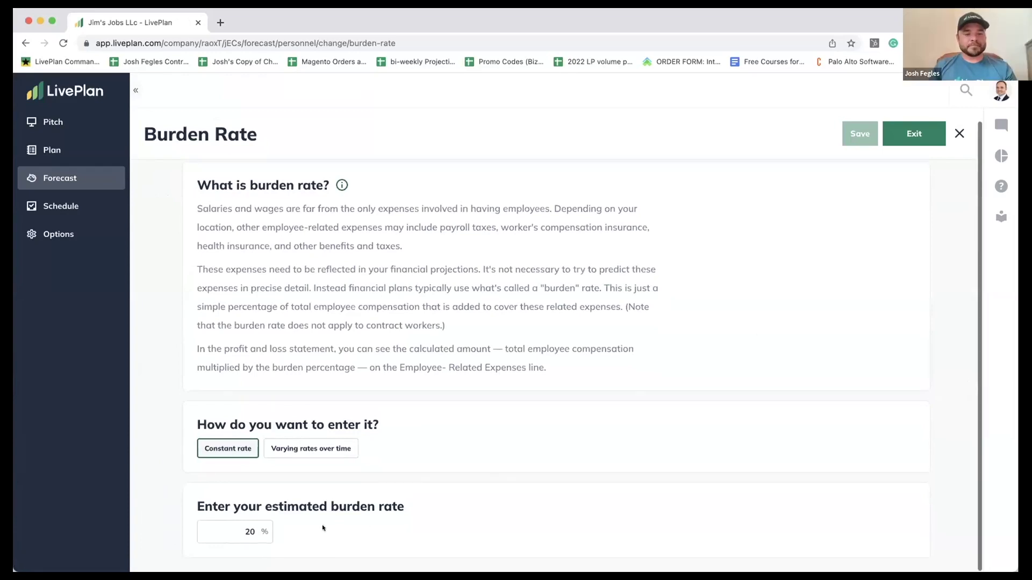
left_click(250, 532)
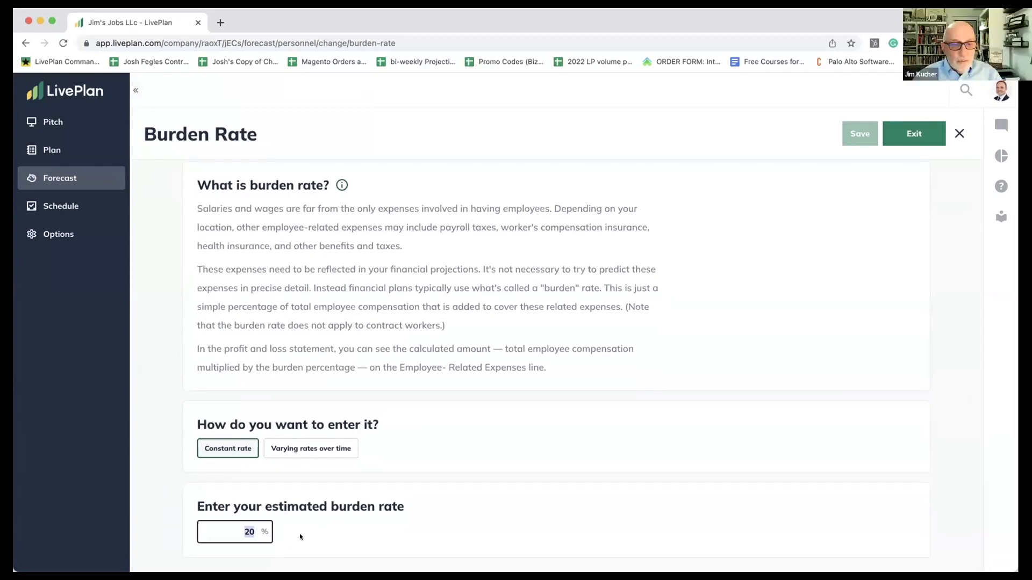
left_click(300, 537)
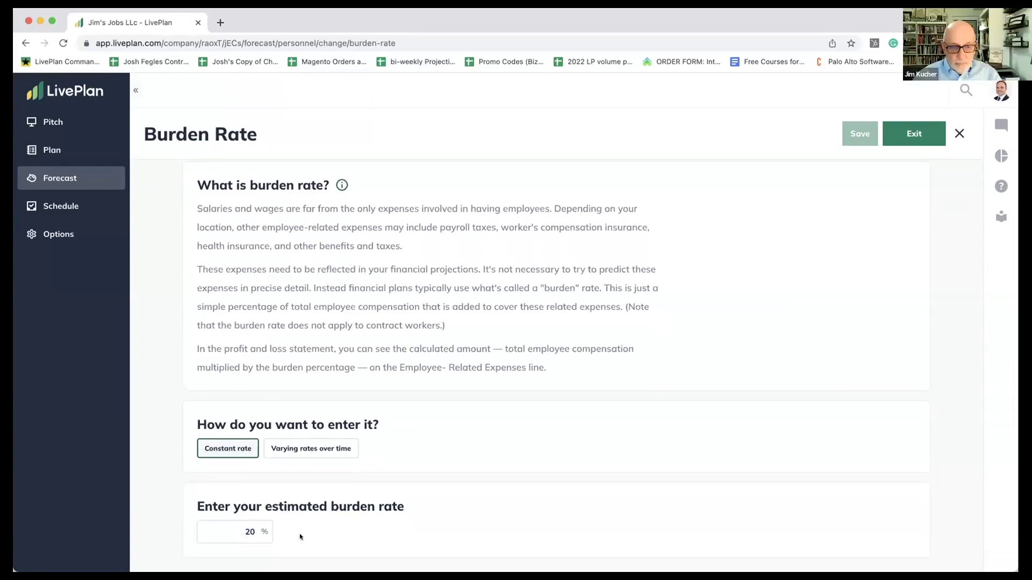
left_click(910, 134)
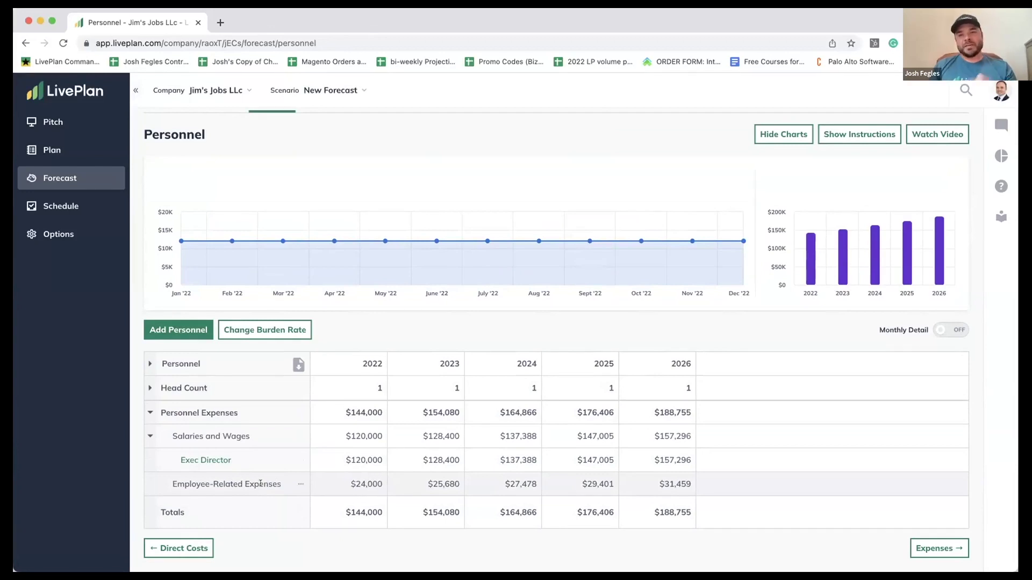
- Attach the note 'Burden rate is set at 20%' to the $24,000 Employee-Related Expenses figure
left_click(375, 483)
left_click(365, 506)
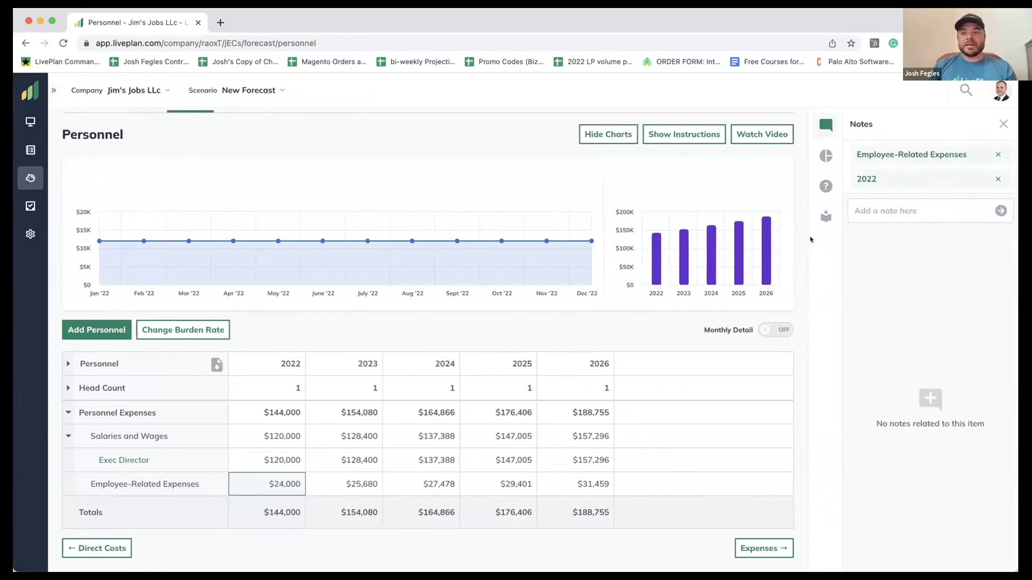
left_click(879, 212)
type("Bur")
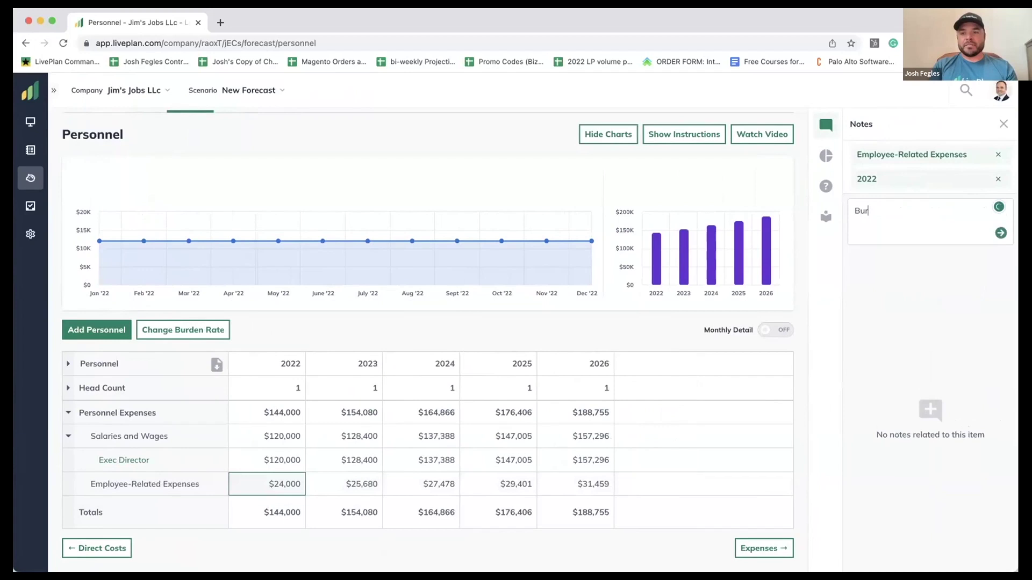
type("den rate is set")
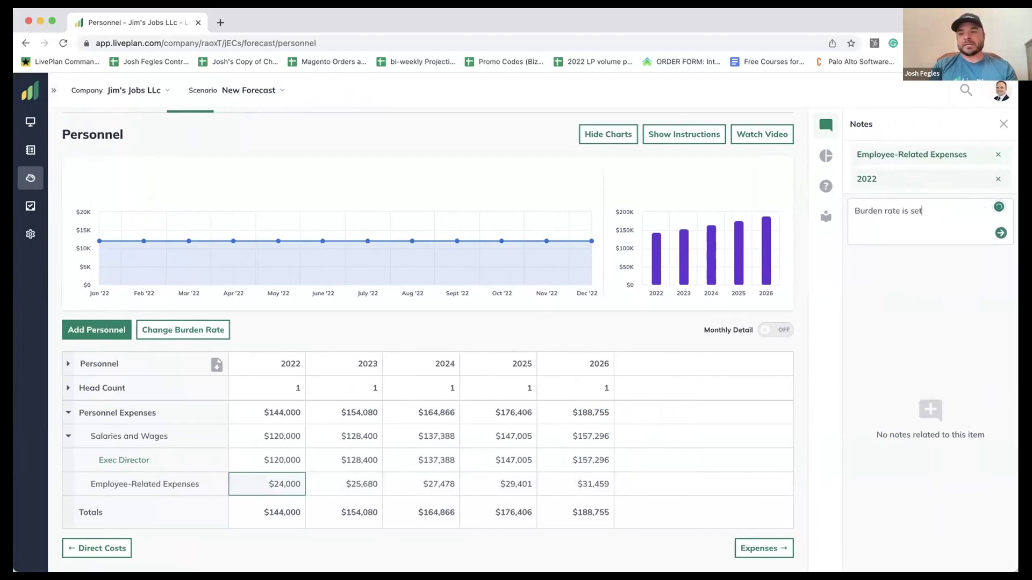
type(" at 20%")
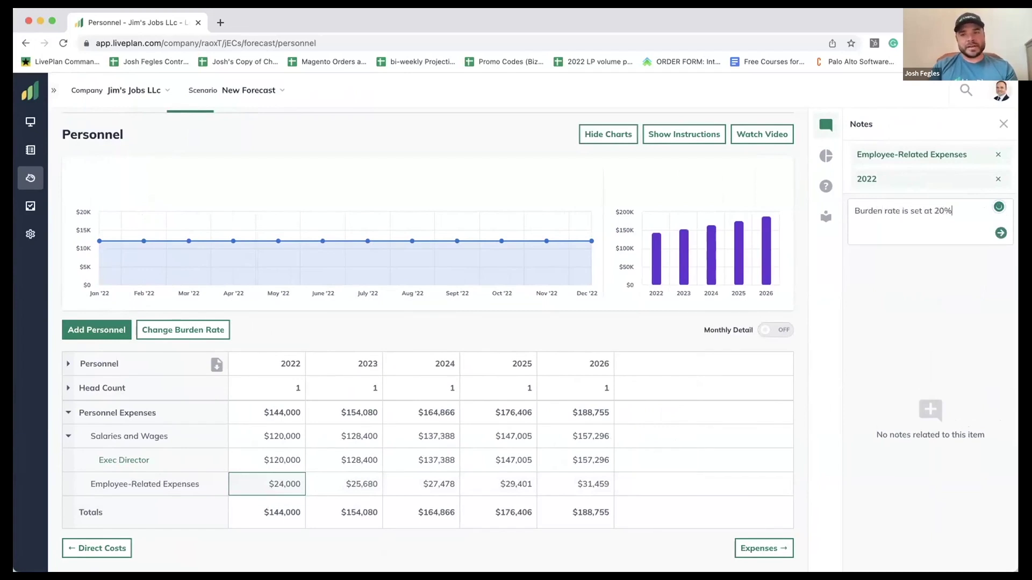
left_click(1000, 233)
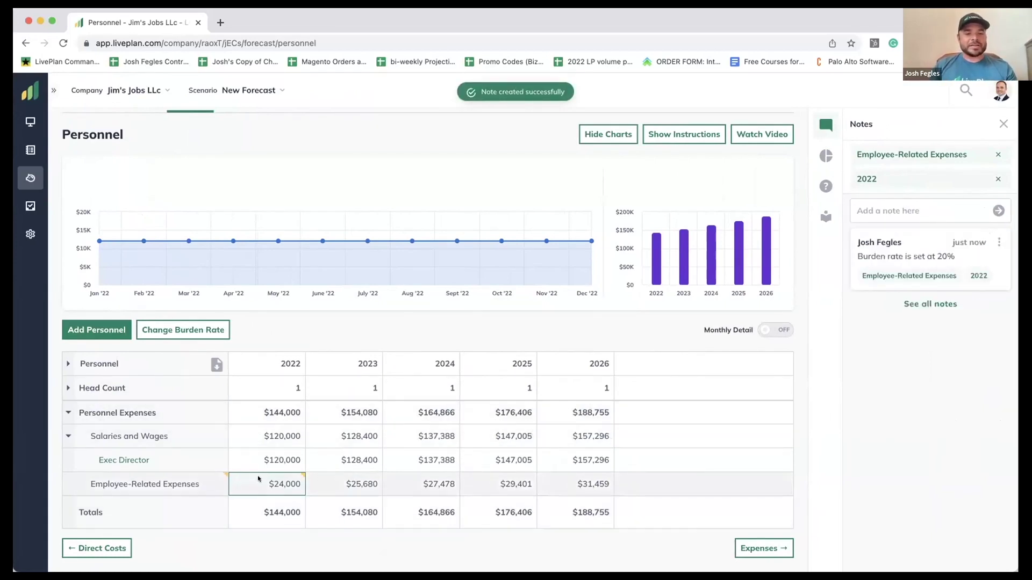
mouse_move(269, 479)
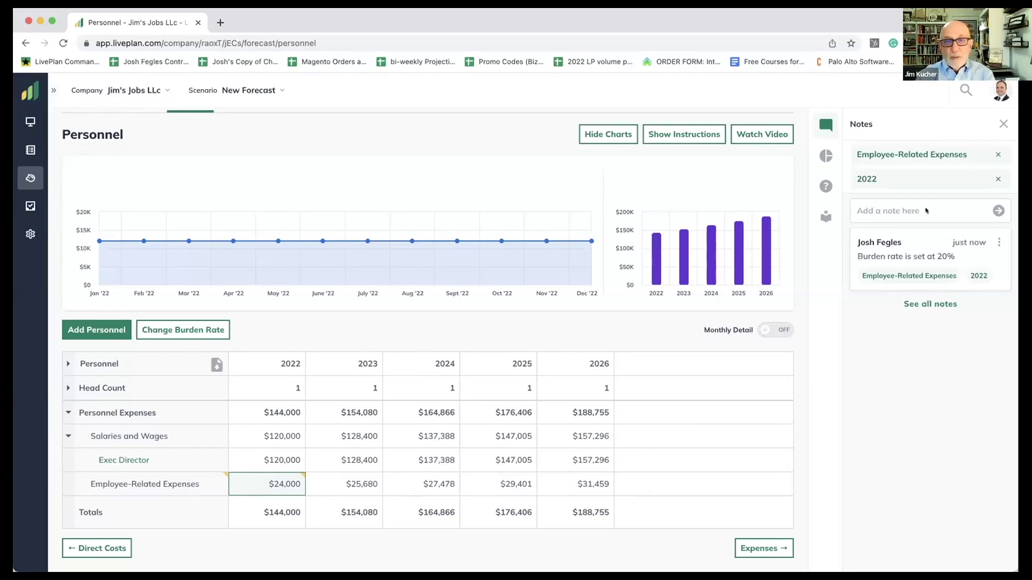
- Check the forecast metrics summary, then start a new Add Personnel entry
left_click(826, 155)
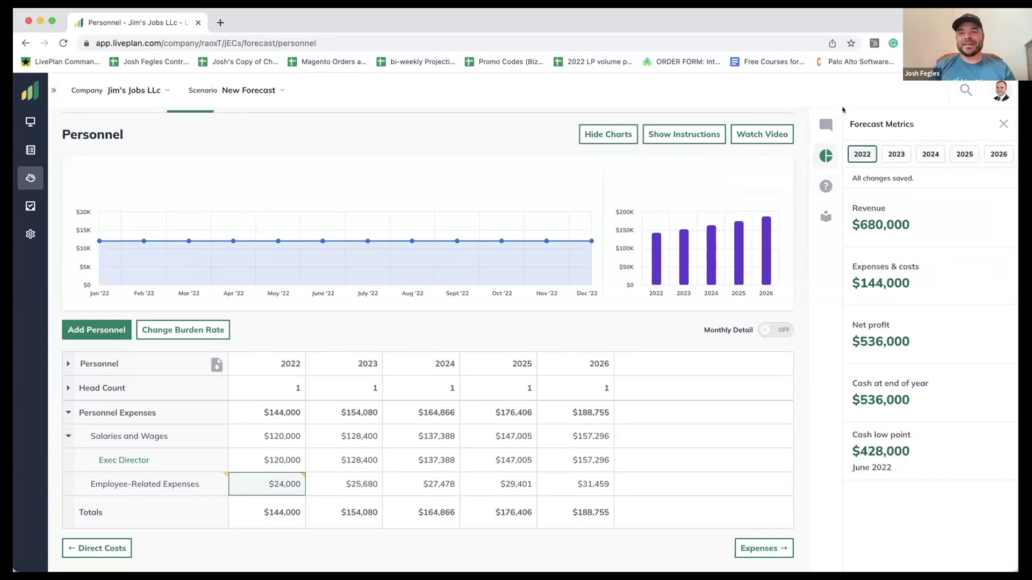
left_click(827, 127)
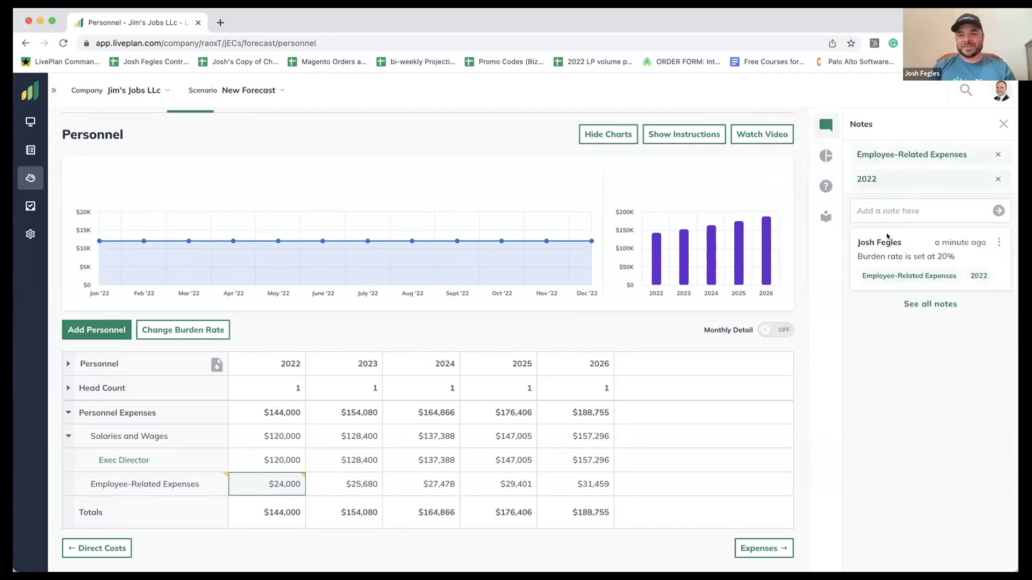
left_click(826, 157)
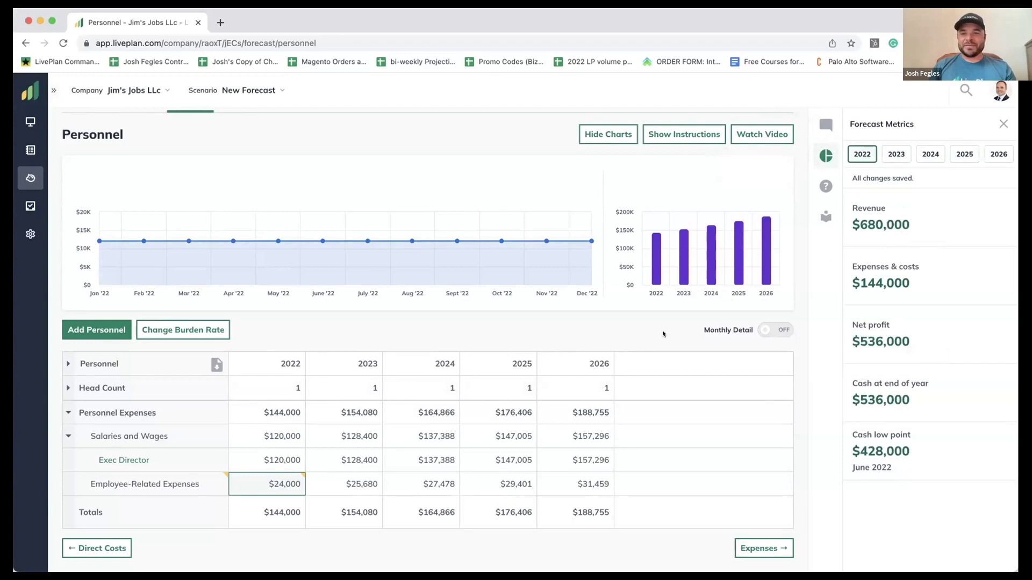
left_click(89, 331)
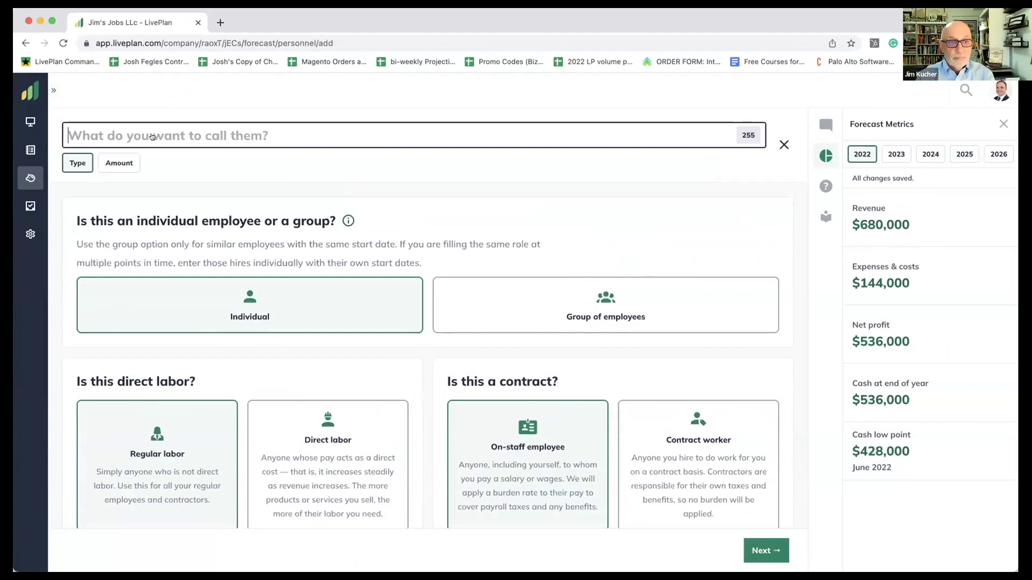
- Name the new individual, regular-labor, on-staff employee 'Trainer'
type("Trainer")
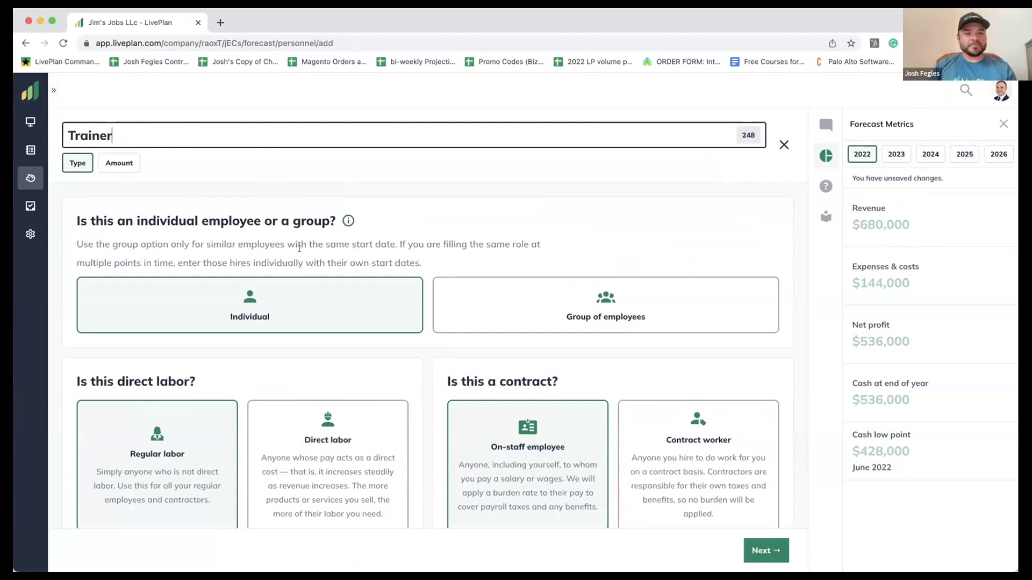
scroll(304, 314, "down", 1)
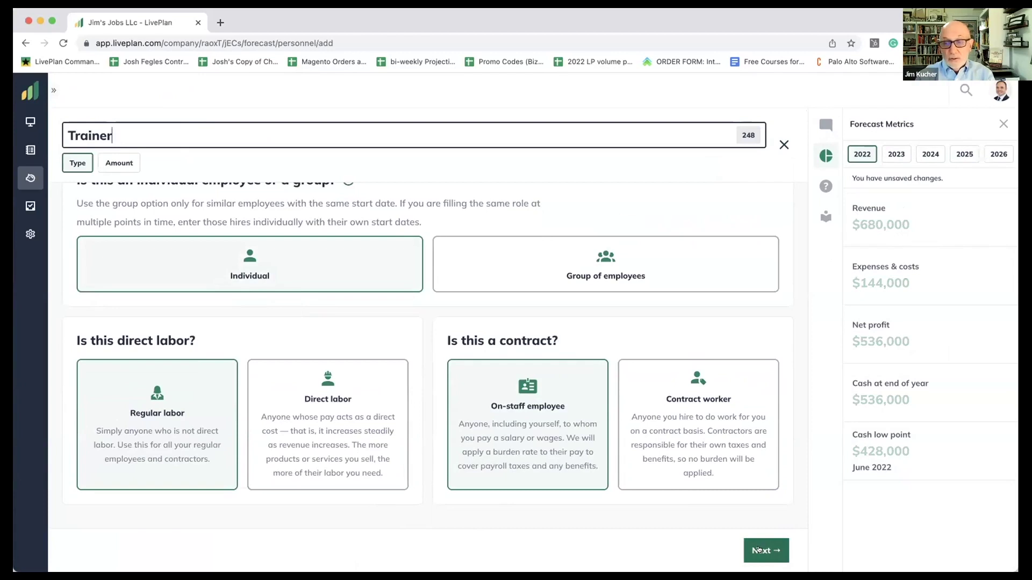
- Pay Trainer $90,000 per year from Jan 2022 with 7% annual raises, and save
left_click(758, 549)
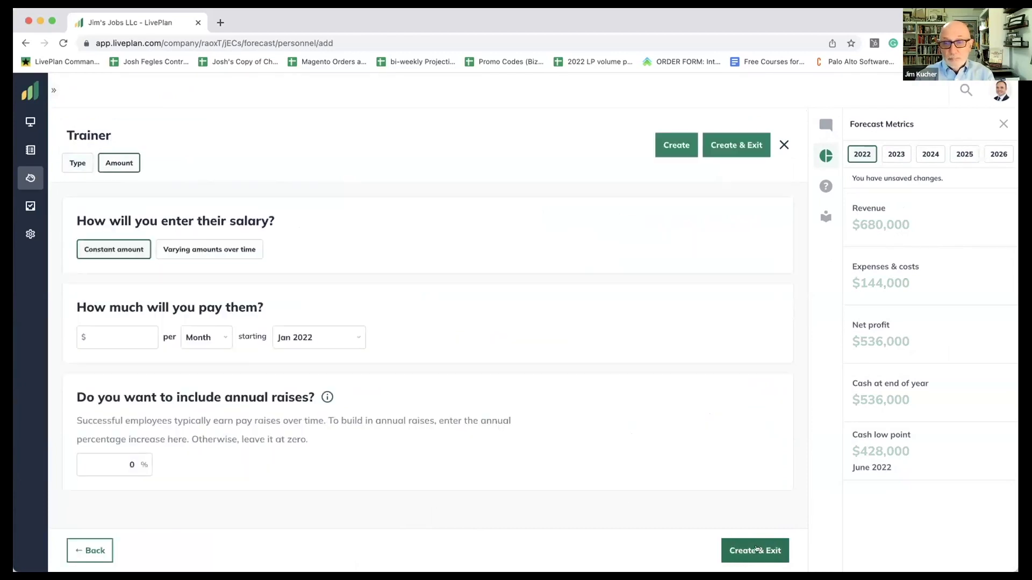
left_click(205, 337)
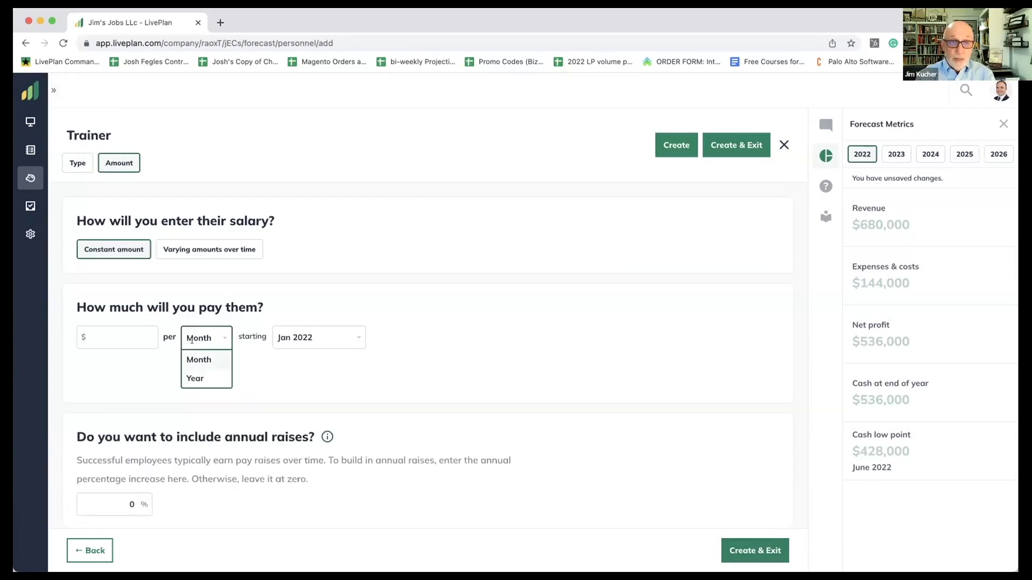
left_click(202, 378)
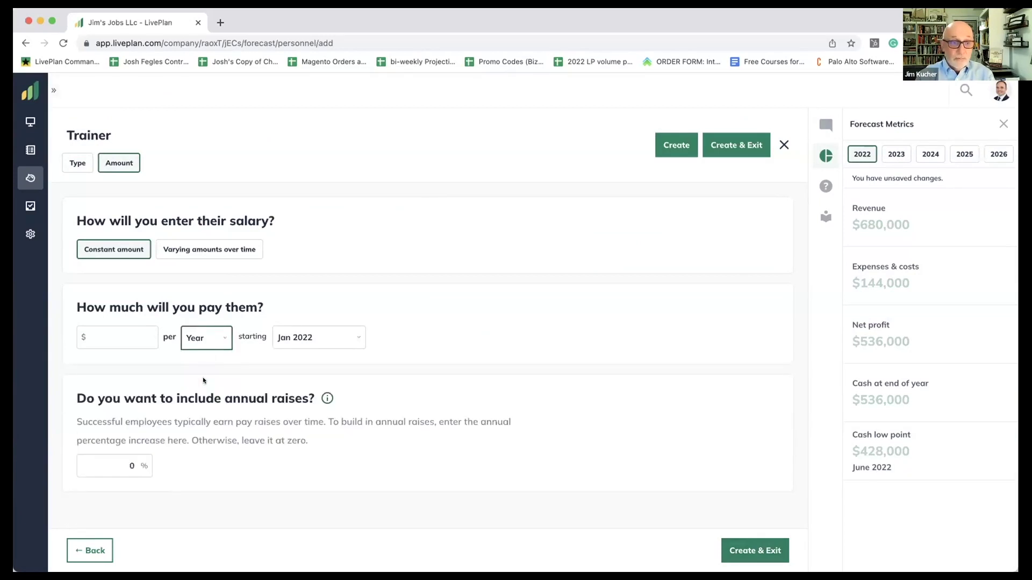
left_click(118, 333)
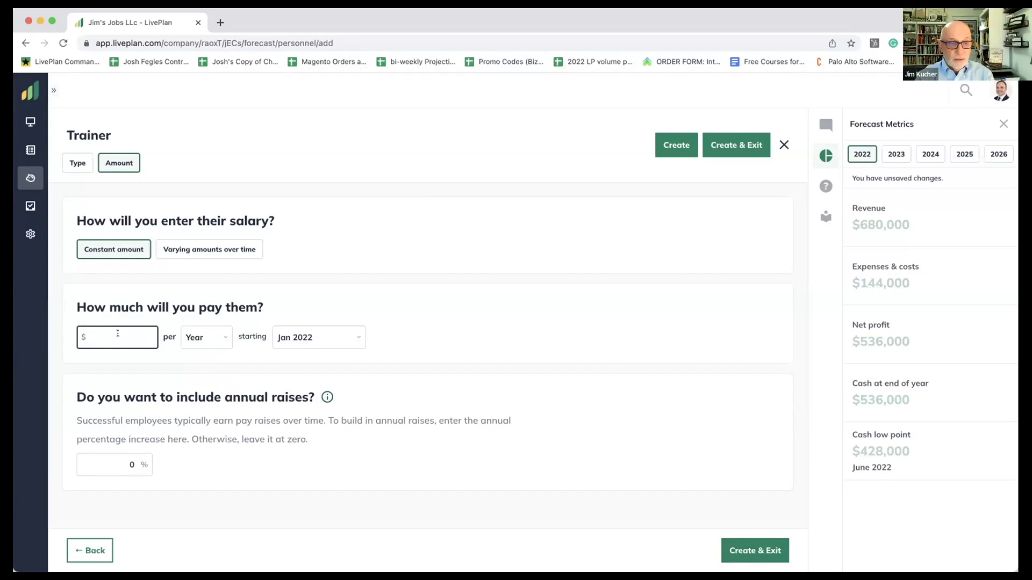
type("90000")
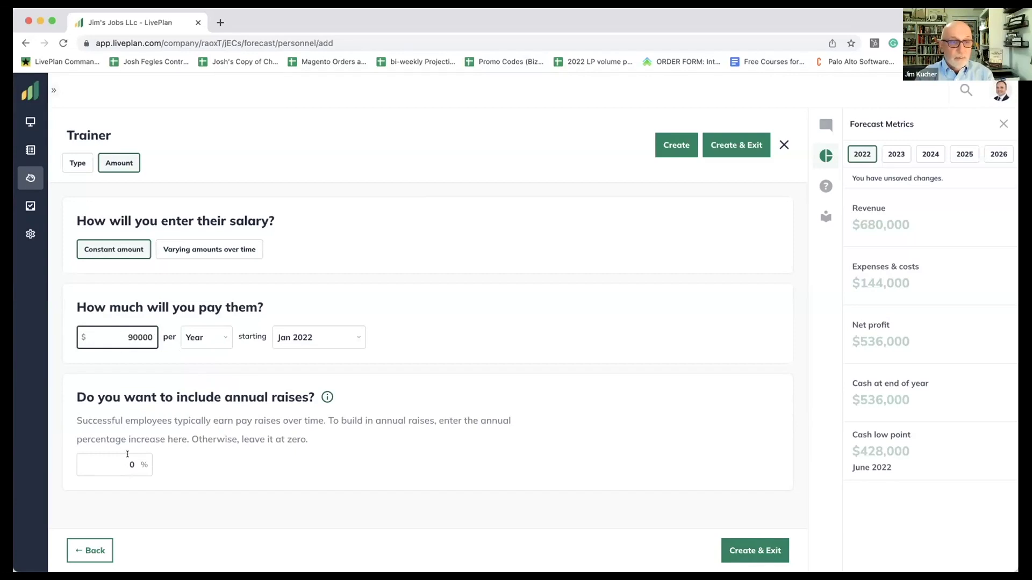
left_click(127, 454)
type("7")
left_click(210, 480)
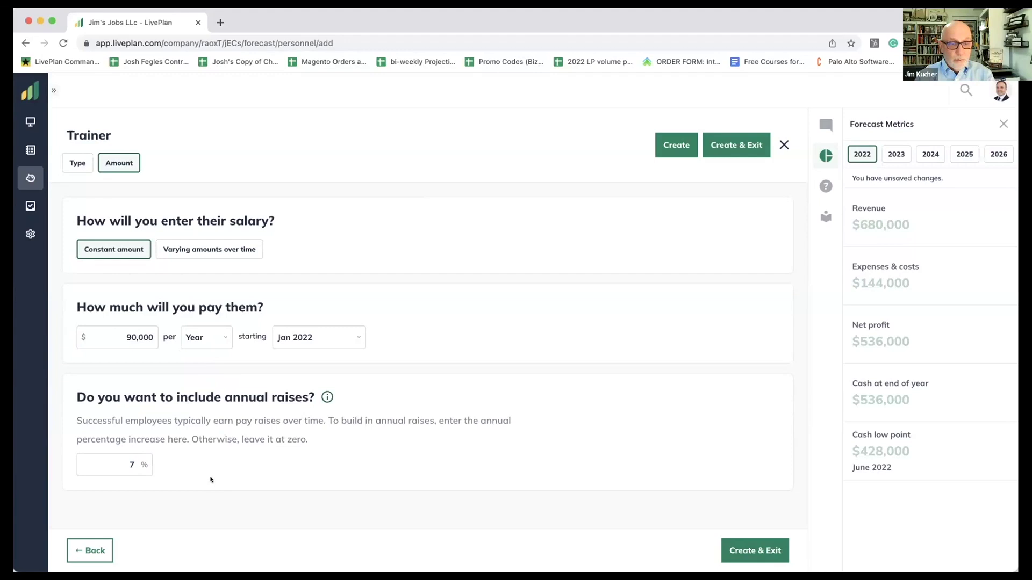
left_click(734, 550)
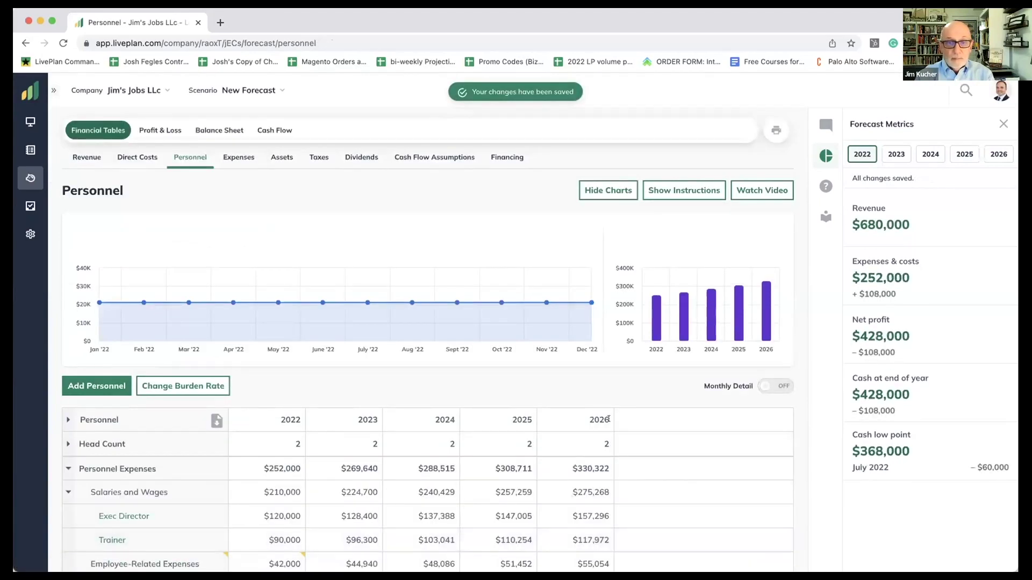
- Collapse and re-expand Personnel Expenses to review salaries, then begin adding another person
scroll(593, 415, "down", 2)
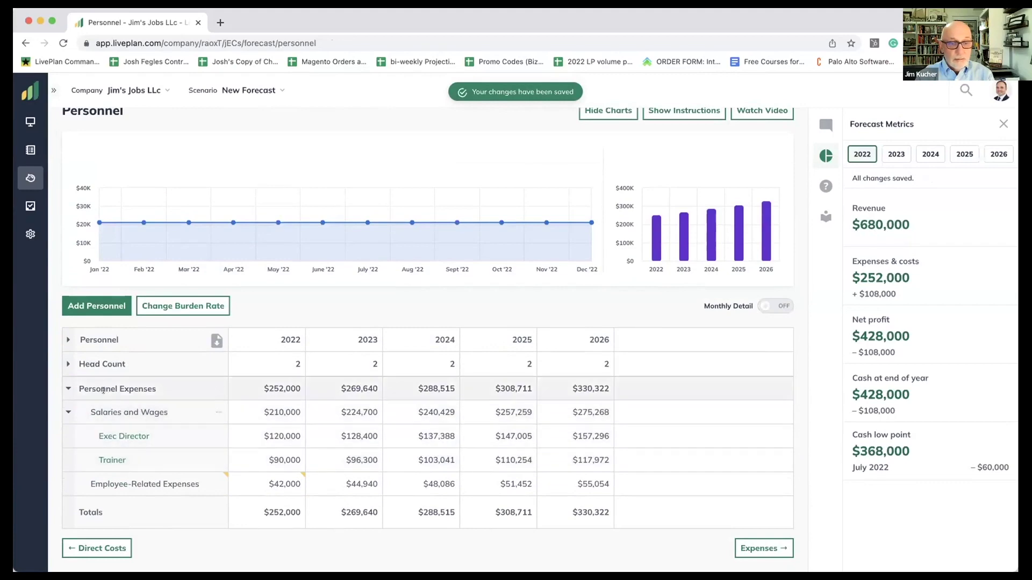
left_click(67, 389)
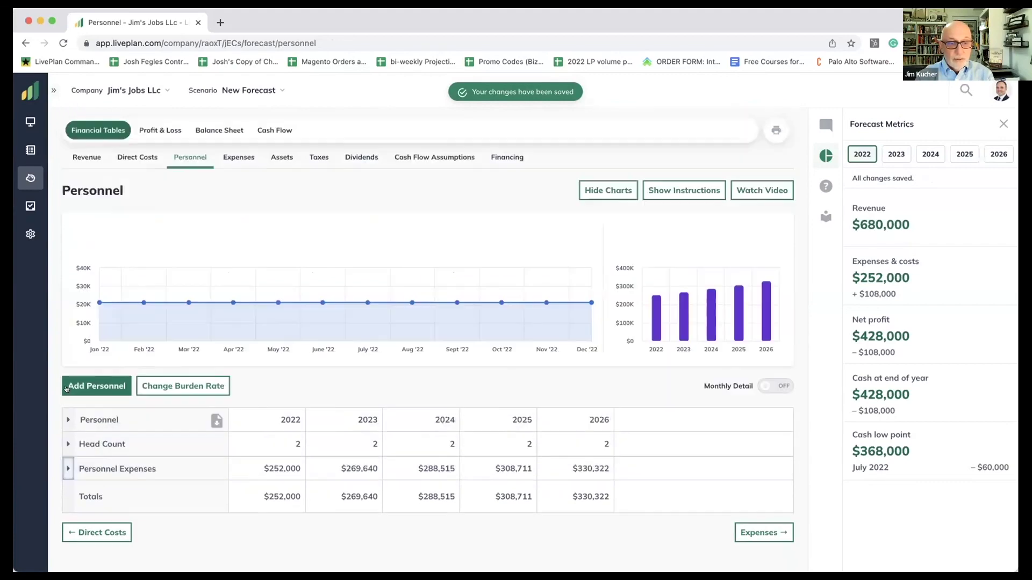
left_click(67, 469)
scroll(123, 493, "down", 2)
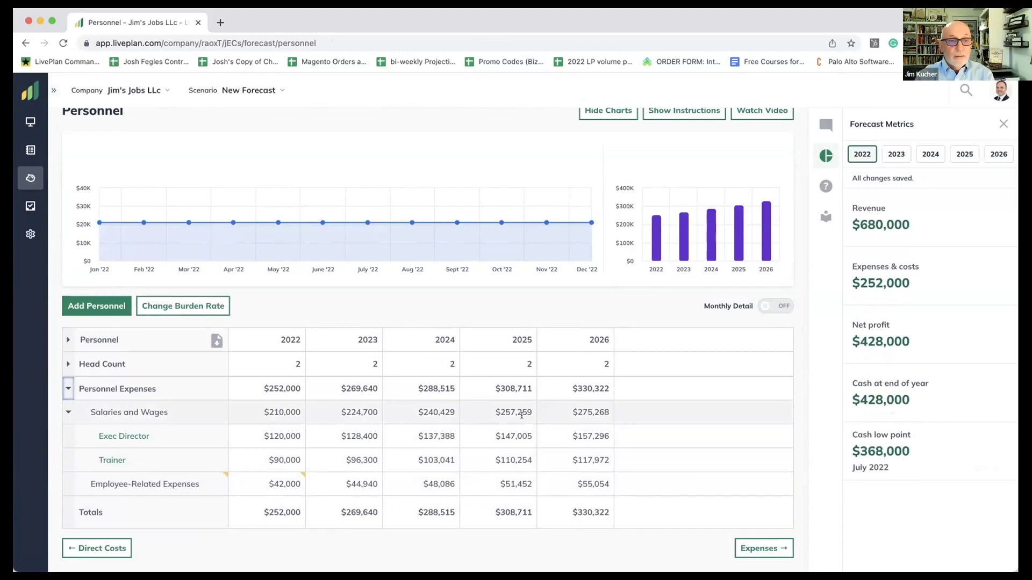
scroll(487, 316, "up", 3)
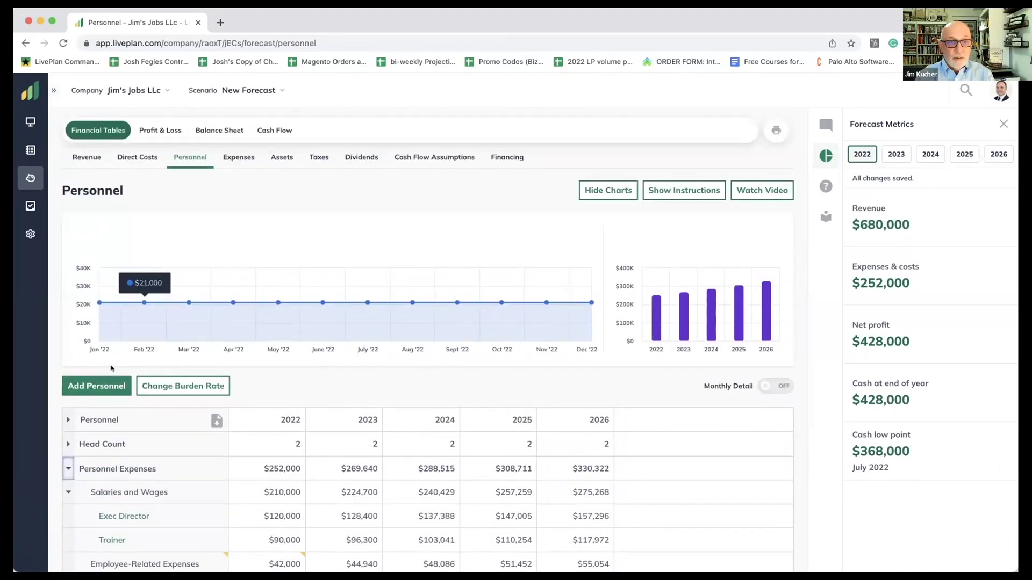
left_click(104, 385)
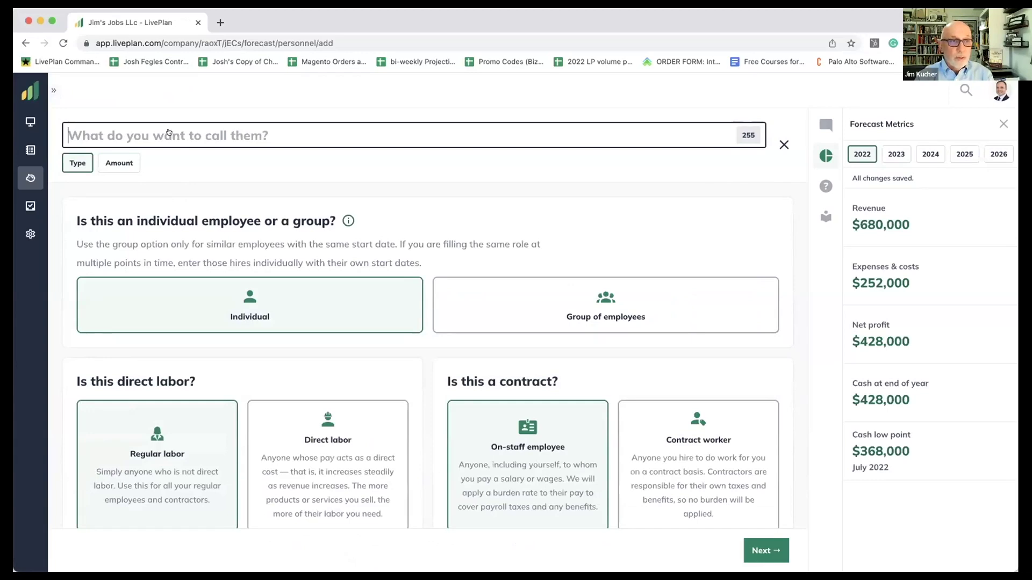
- Name the new individual, on-staff employee 'Trainer 2'
type("Trainer 2")
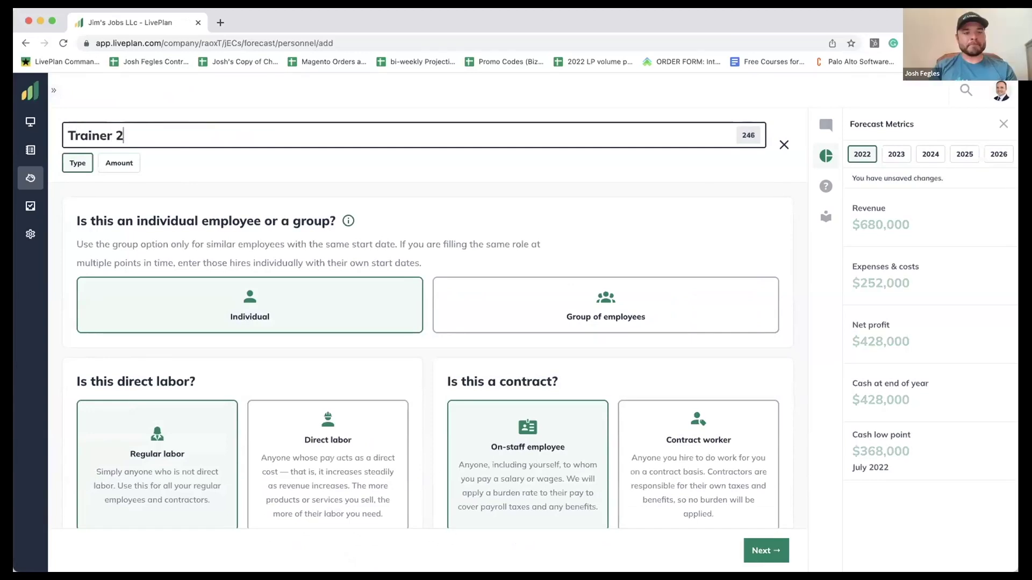
scroll(424, 369, "down", 1)
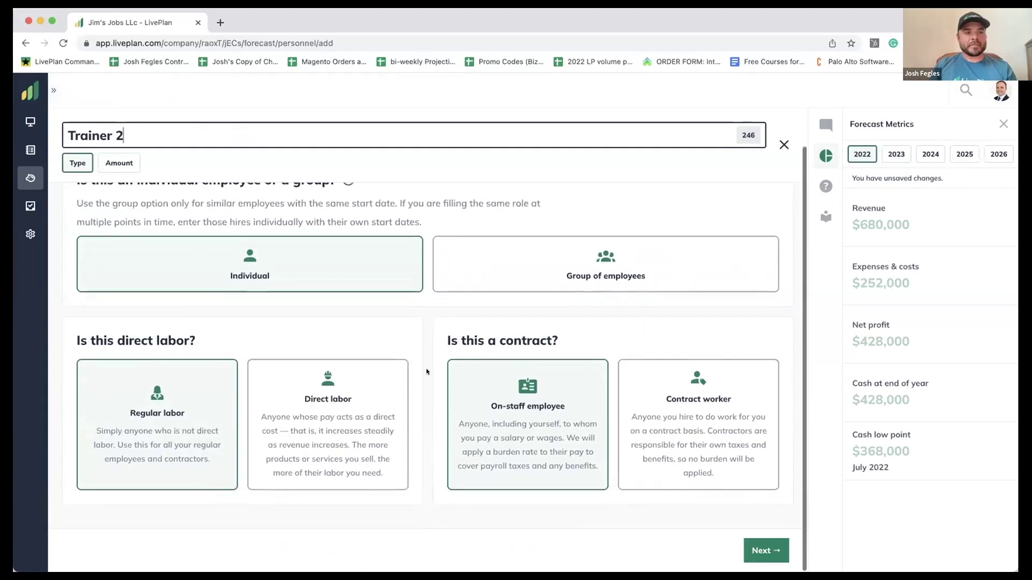
left_click(762, 551)
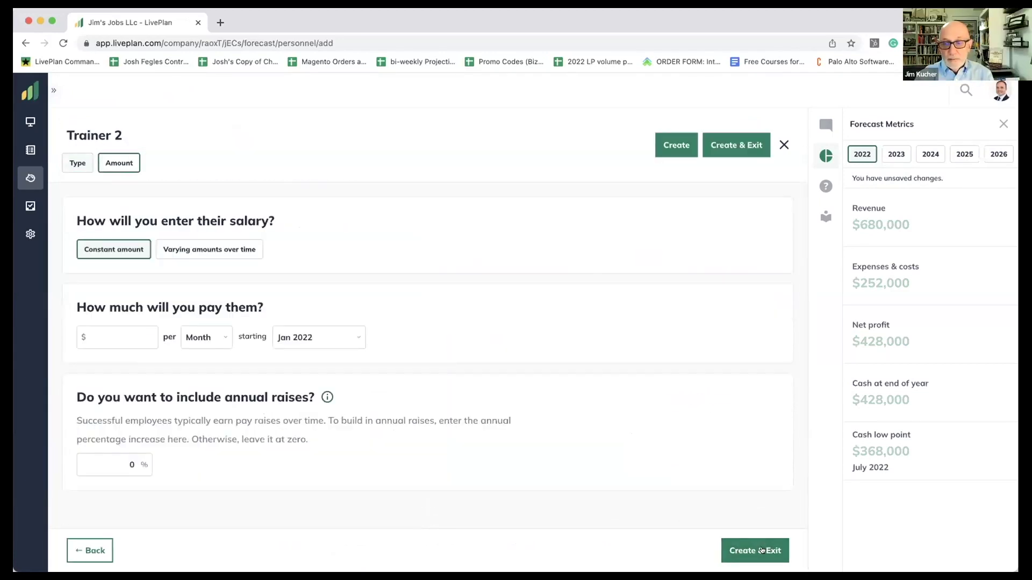
- Give Trainer 2 an $85,000 yearly salary starting 2023 with 7% annual raises, and save
left_click(215, 337)
left_click(212, 377)
left_click(121, 329)
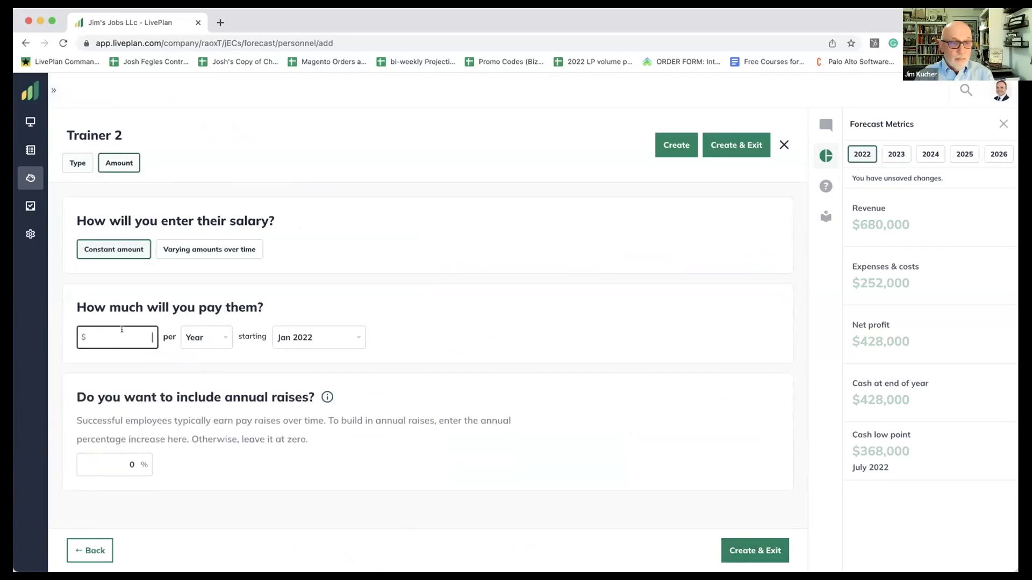
type("85000")
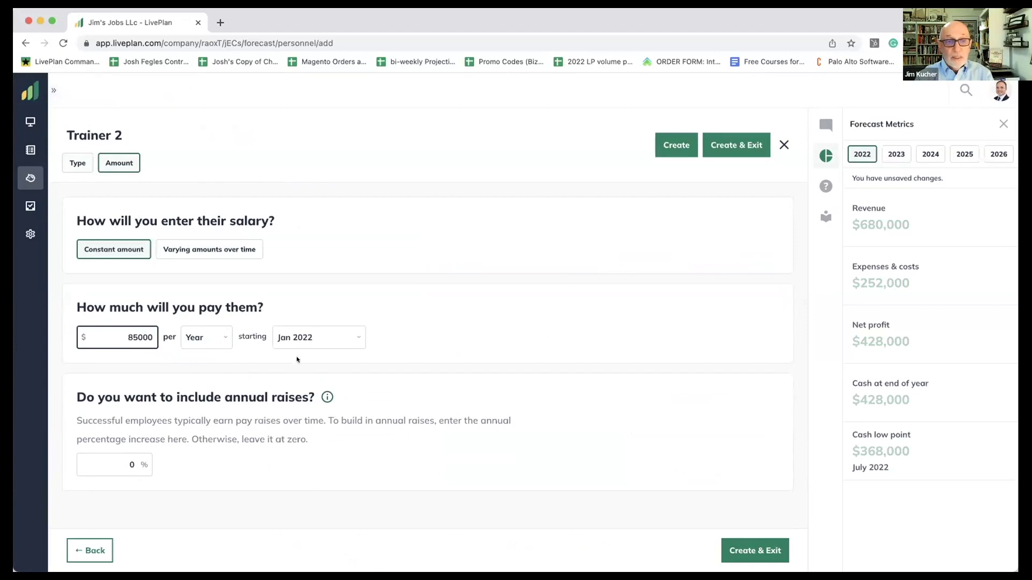
left_click(304, 344)
scroll(308, 385, "down", 3)
scroll(304, 403, "down", 3)
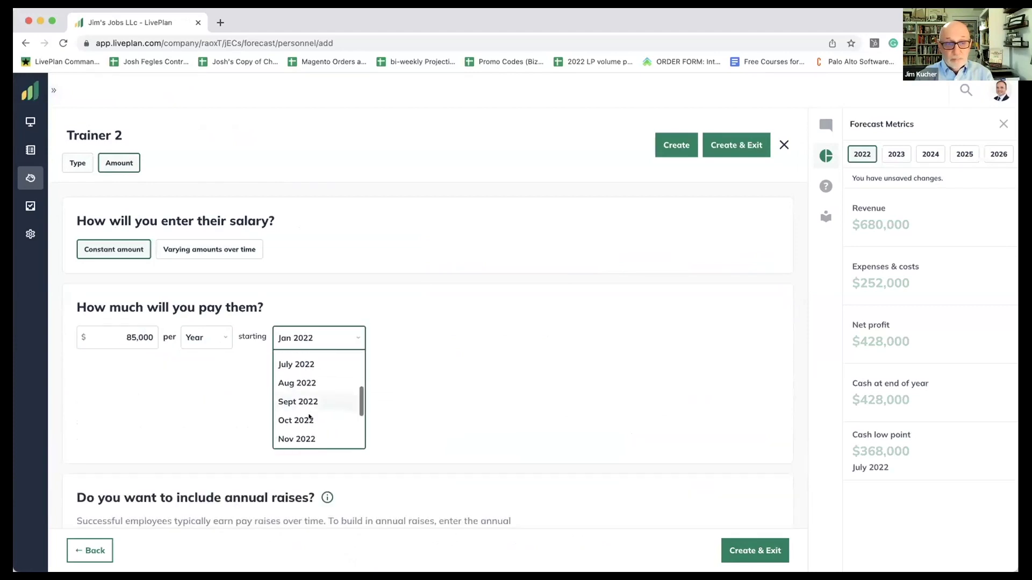
left_click(290, 396)
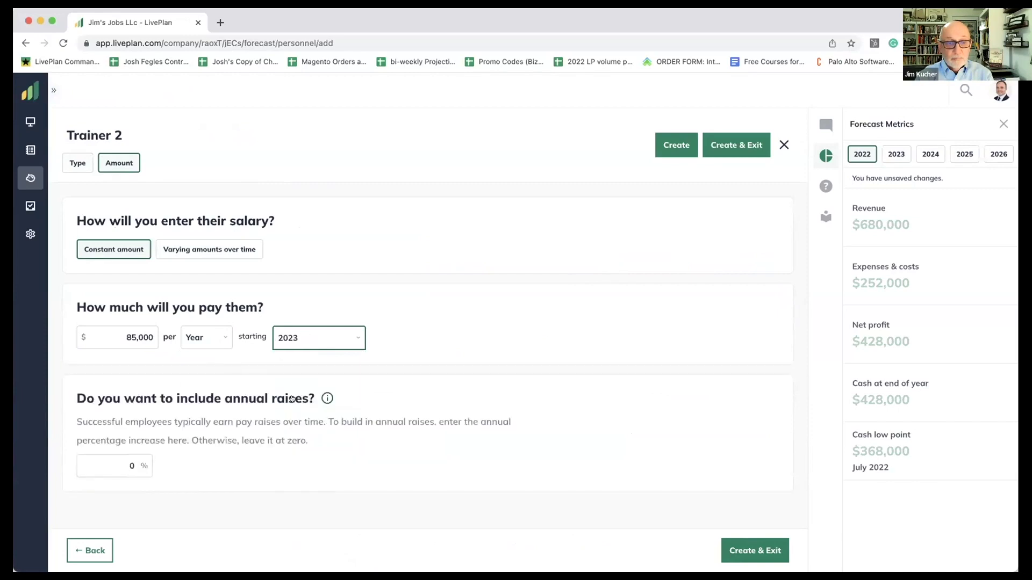
left_click(131, 465)
type("7")
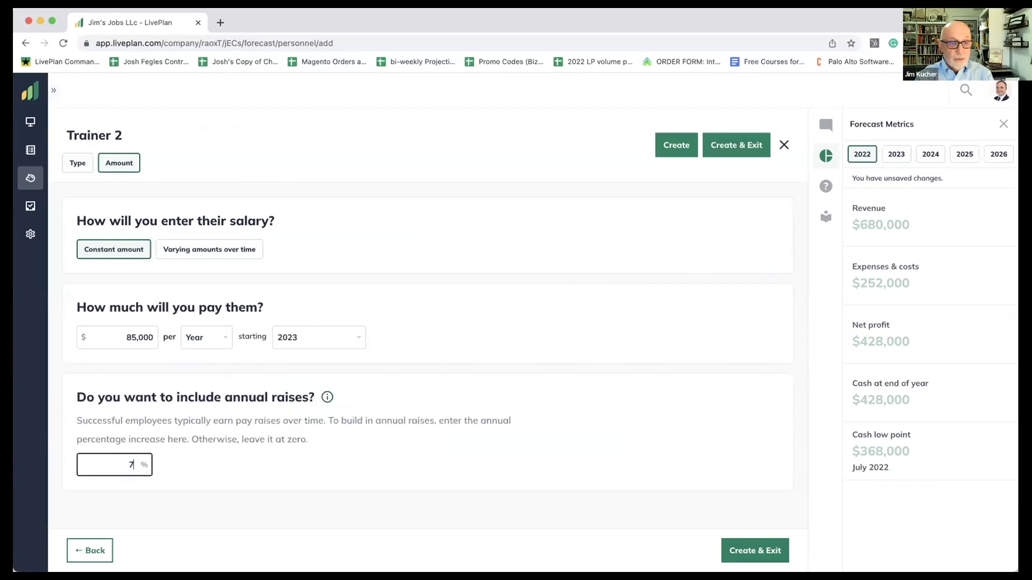
left_click(739, 549)
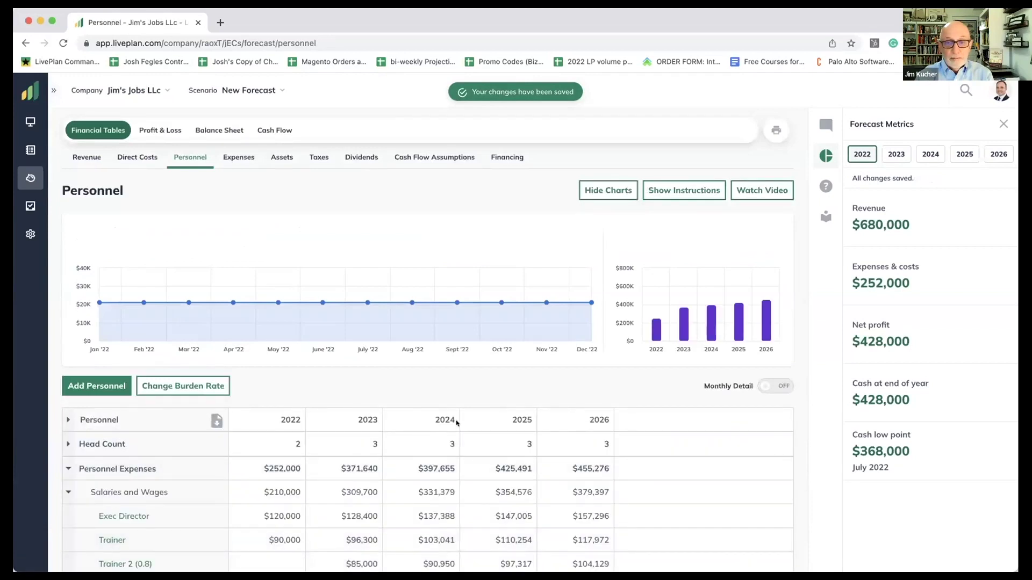
- Open the Projected Profit & Loss and show the 2026 forecast metrics, a $5,276 net loss
scroll(538, 430, "down", 2)
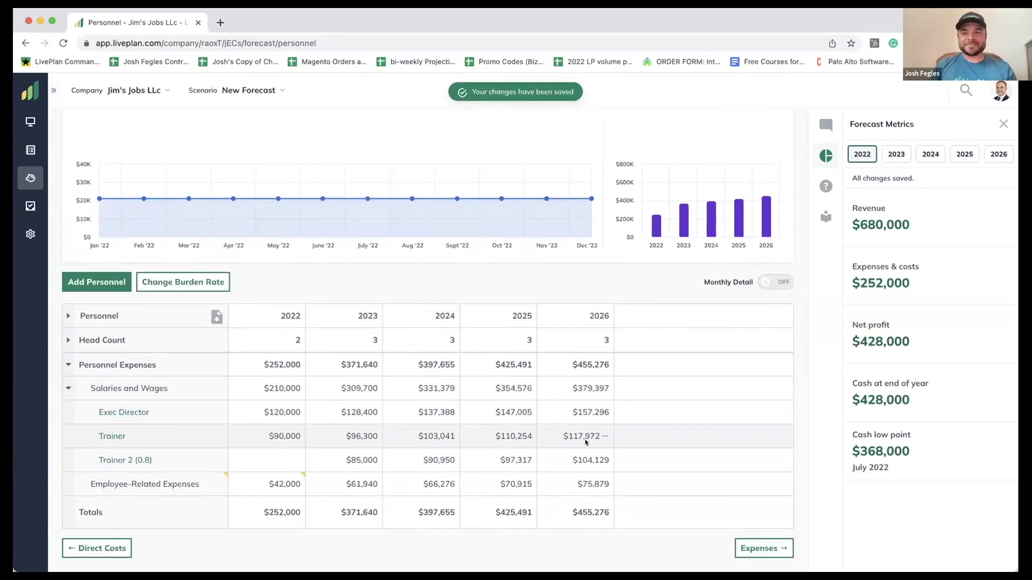
scroll(586, 442, "up", 2)
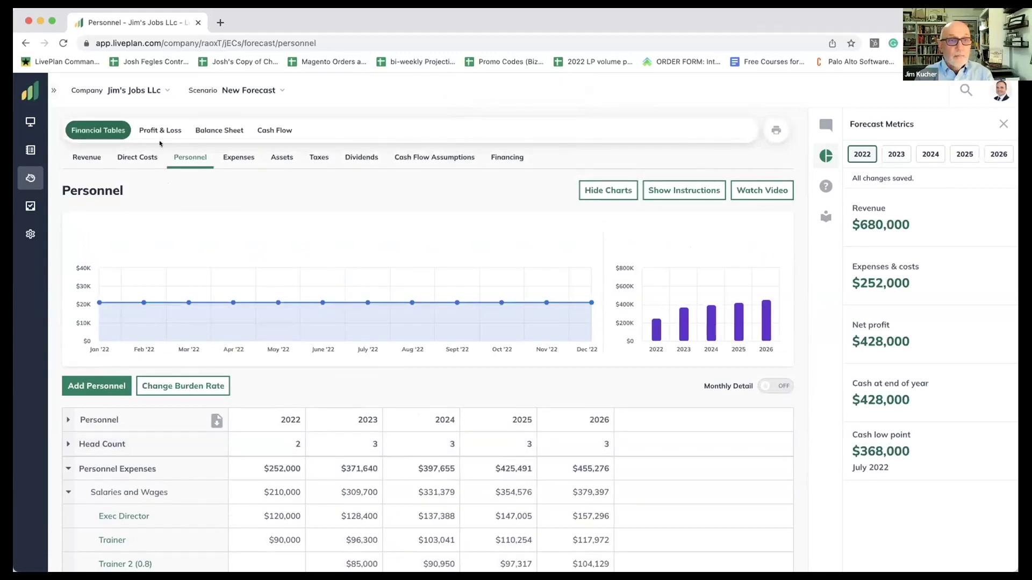
left_click(159, 131)
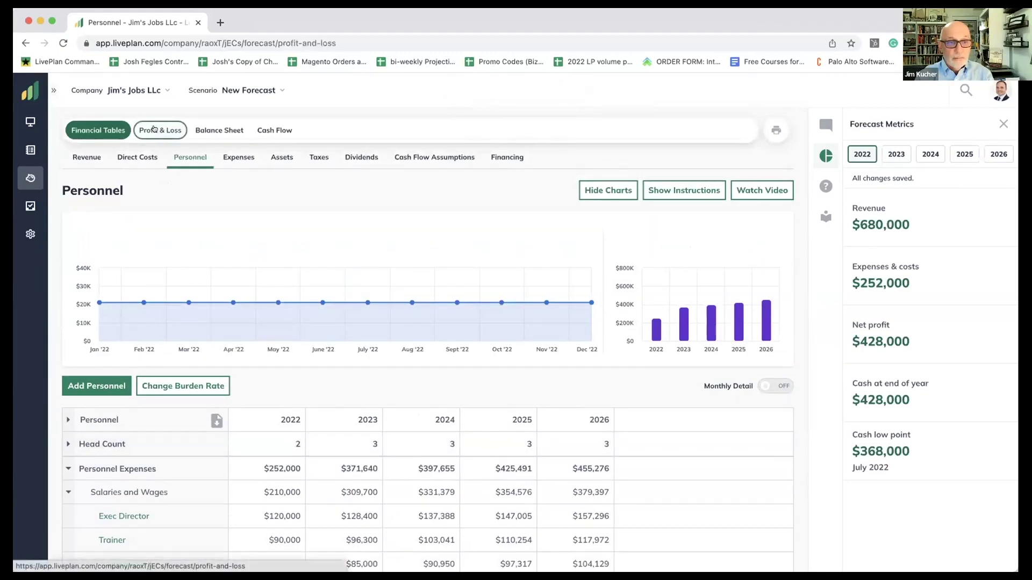
scroll(291, 192, "down", 1)
scroll(290, 192, "down", 1)
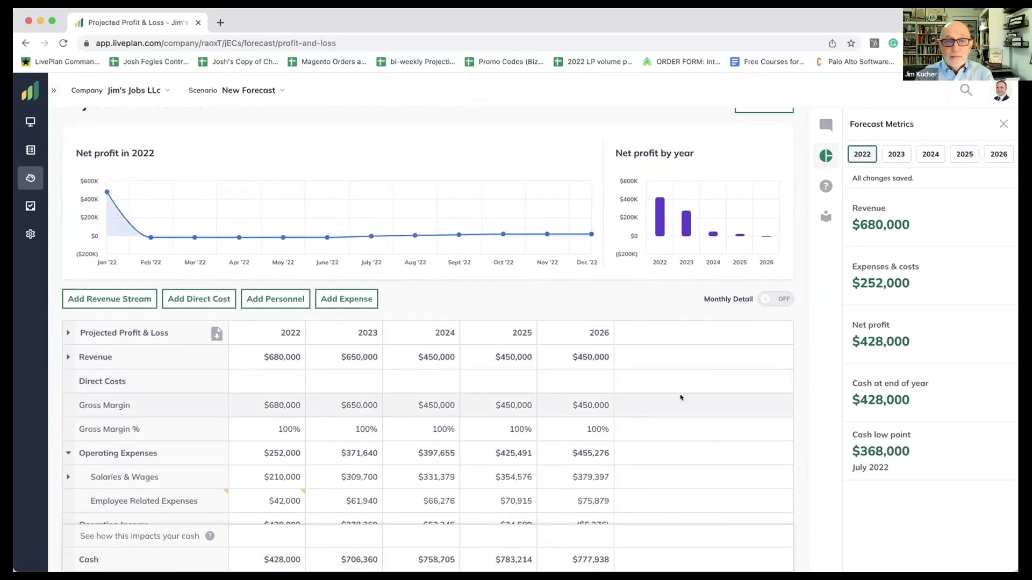
mouse_move(766, 238)
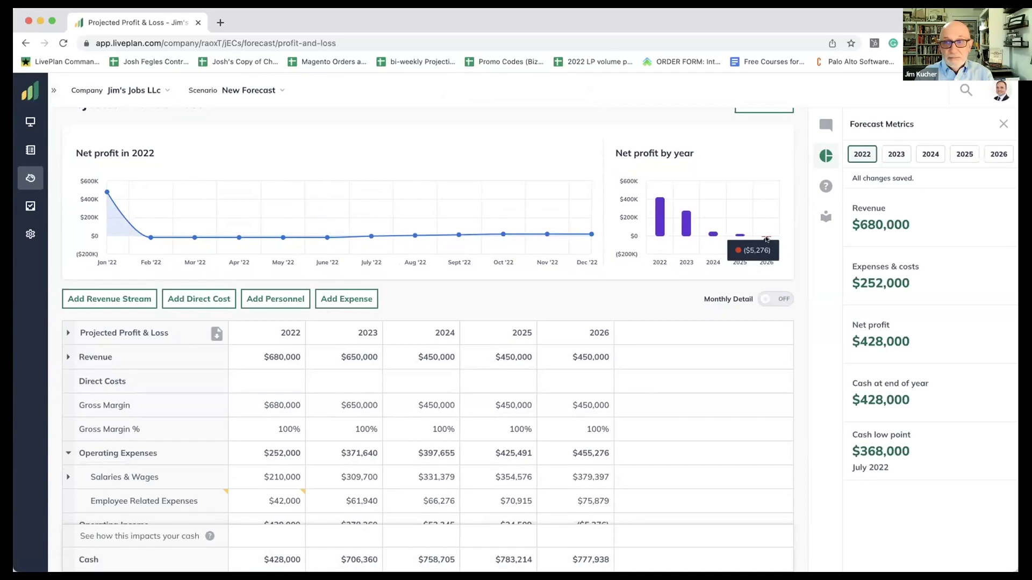
left_click(993, 155)
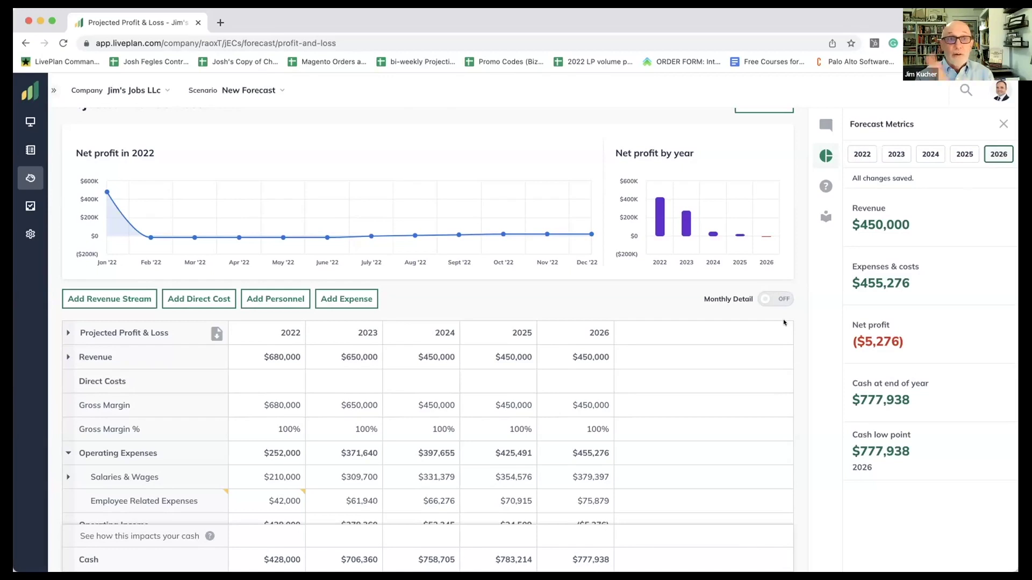
left_click(279, 90)
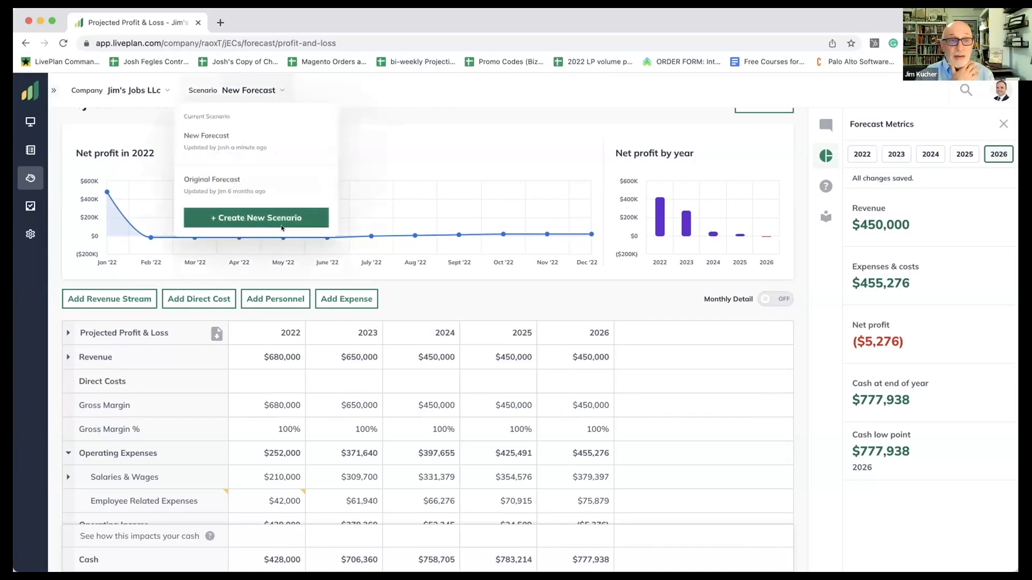
left_click(253, 218)
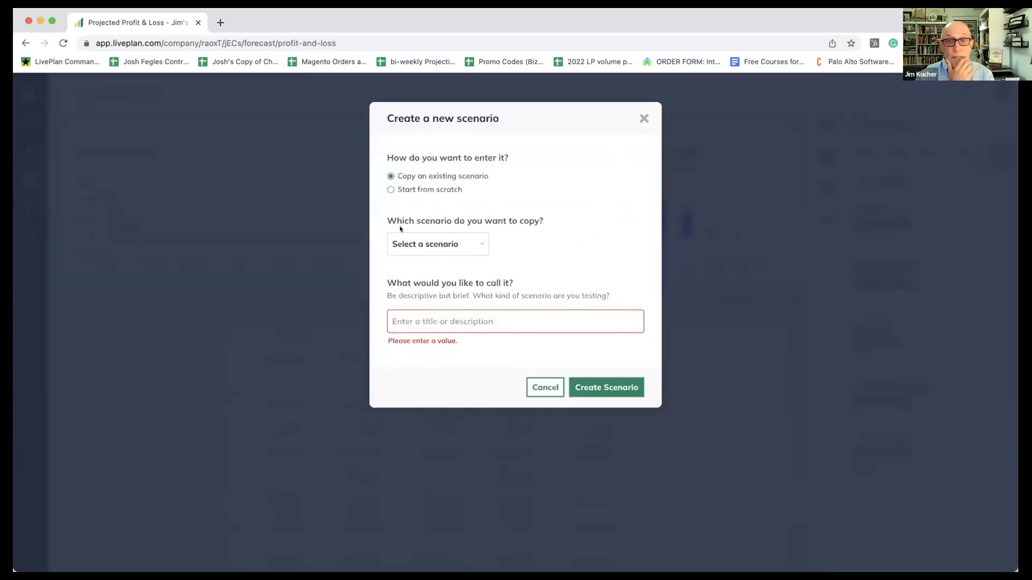
left_click(544, 387)
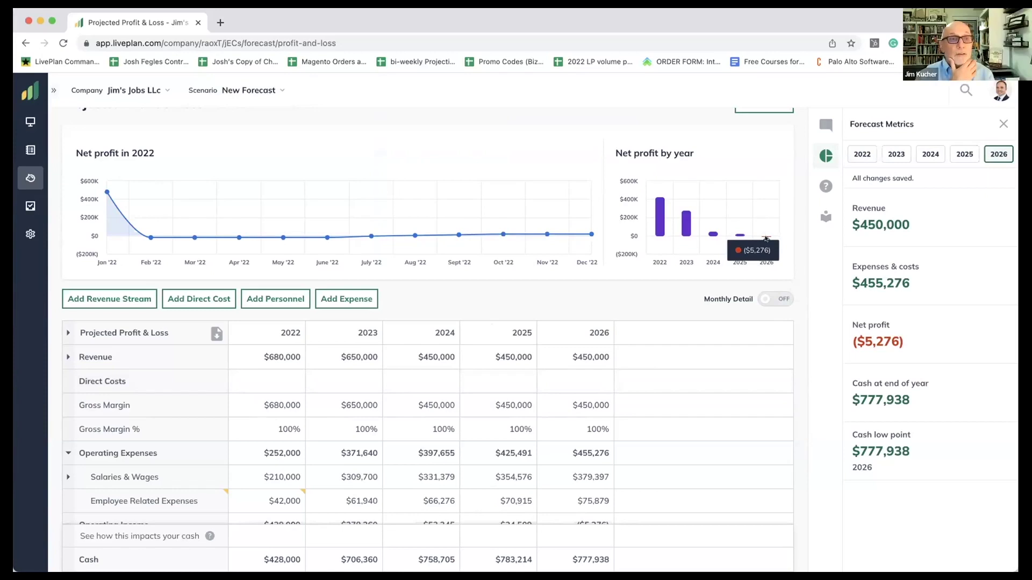
- Create a Rent expense of $1,500 monthly in the Expenses table, categorized as Rent or lease
scroll(647, 288, "up", 2)
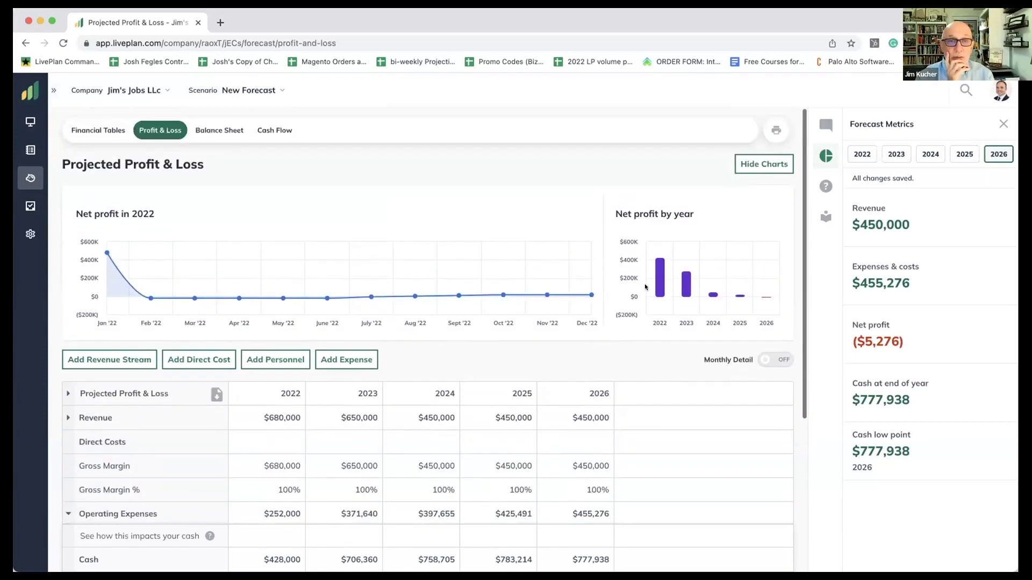
left_click(97, 130)
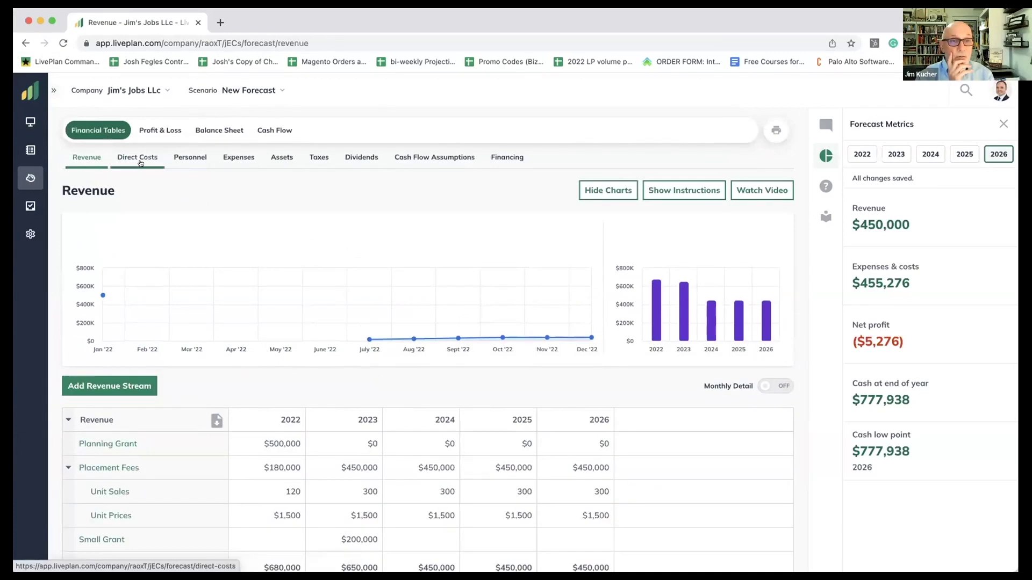
left_click(237, 157)
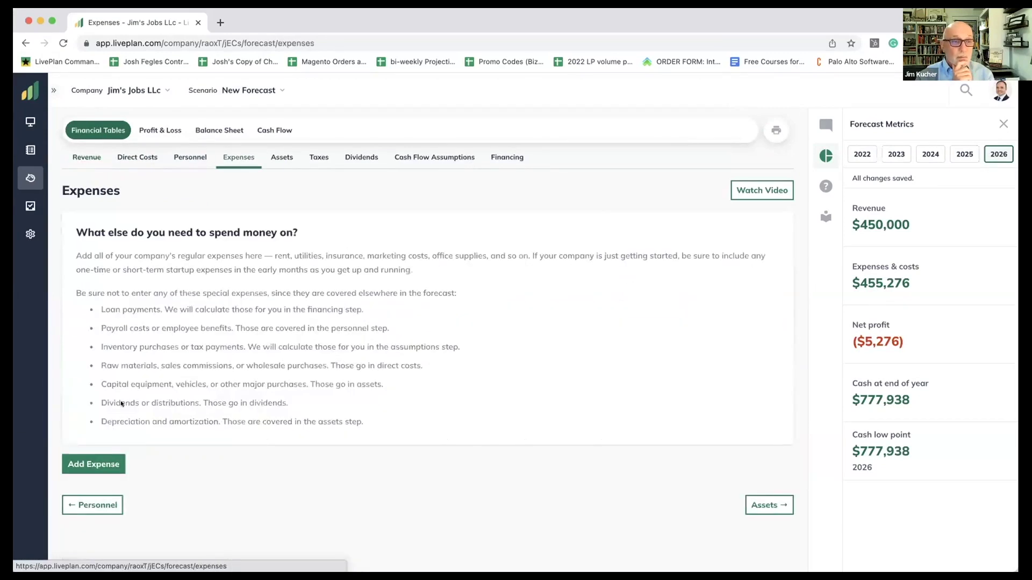
left_click(90, 464)
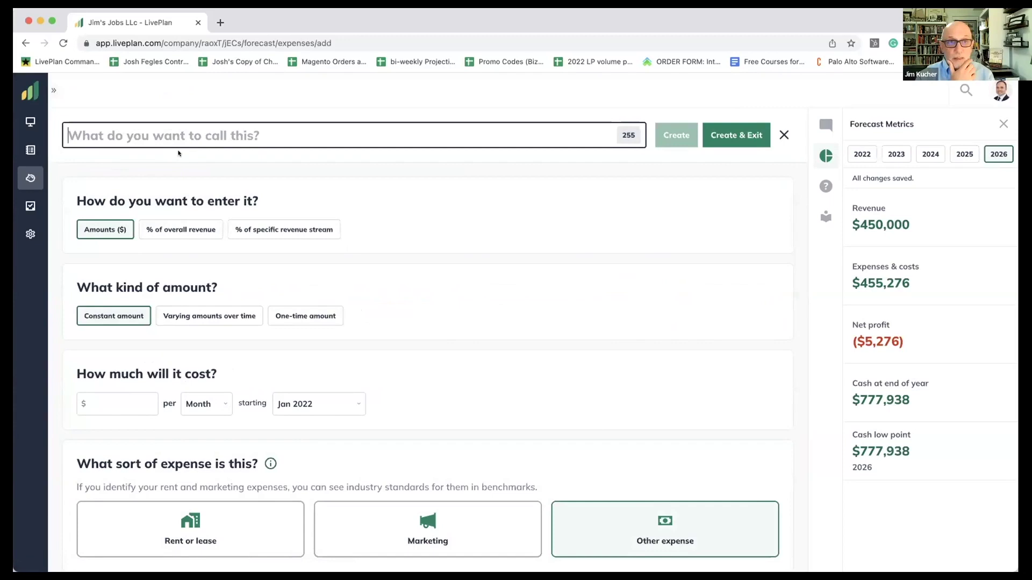
type("Rent")
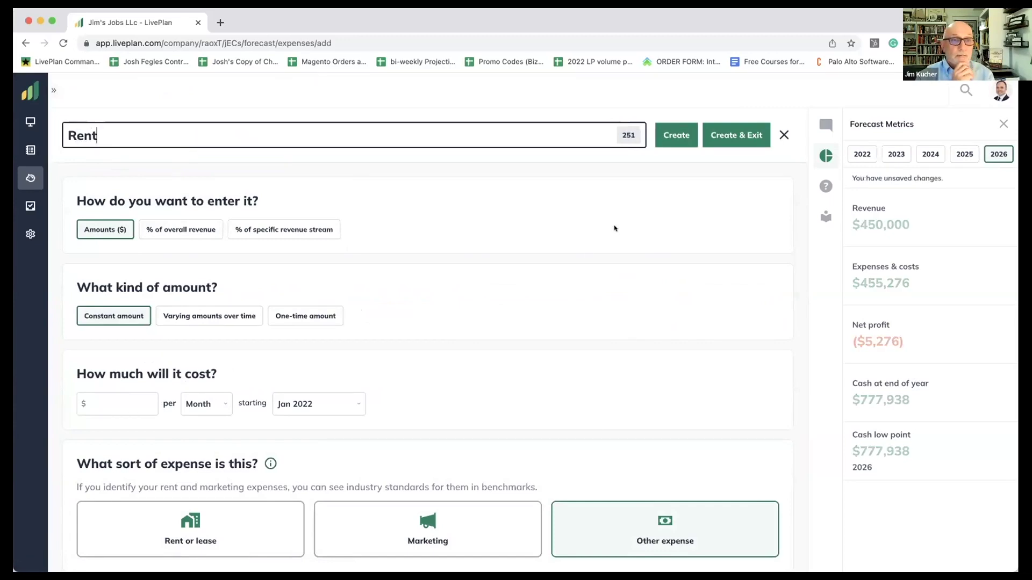
scroll(542, 294, "down", 1)
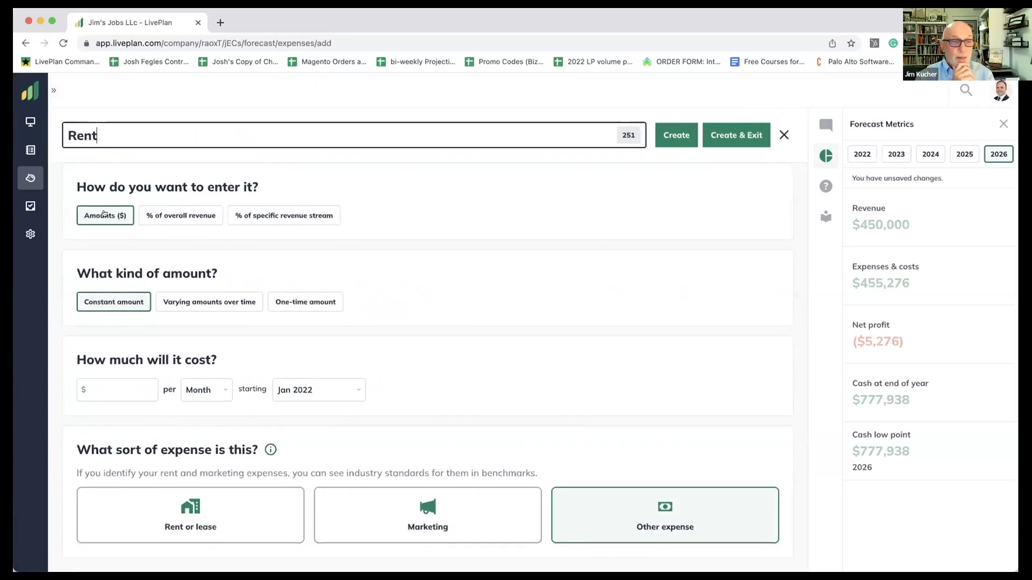
left_click(127, 389)
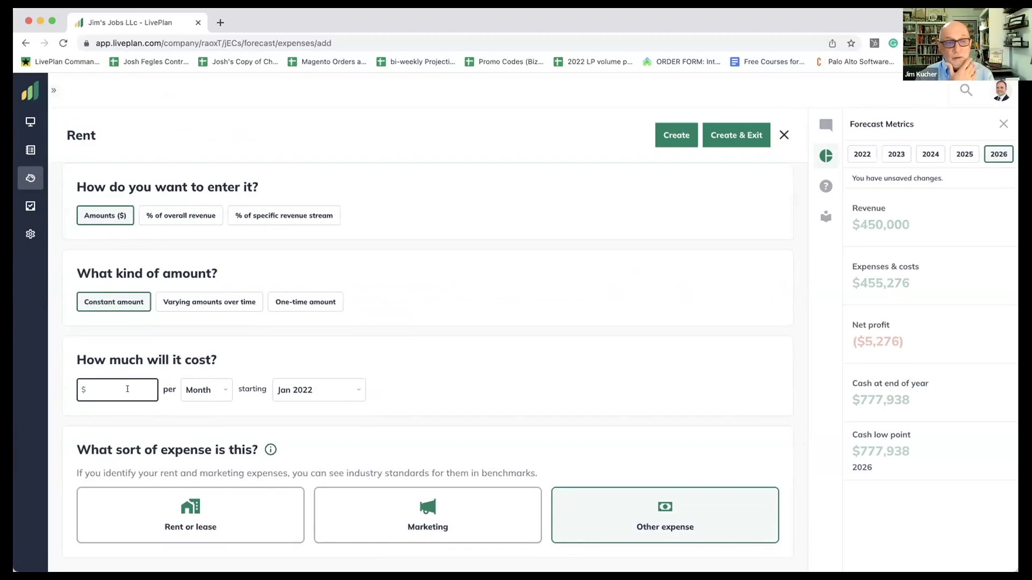
type("1500")
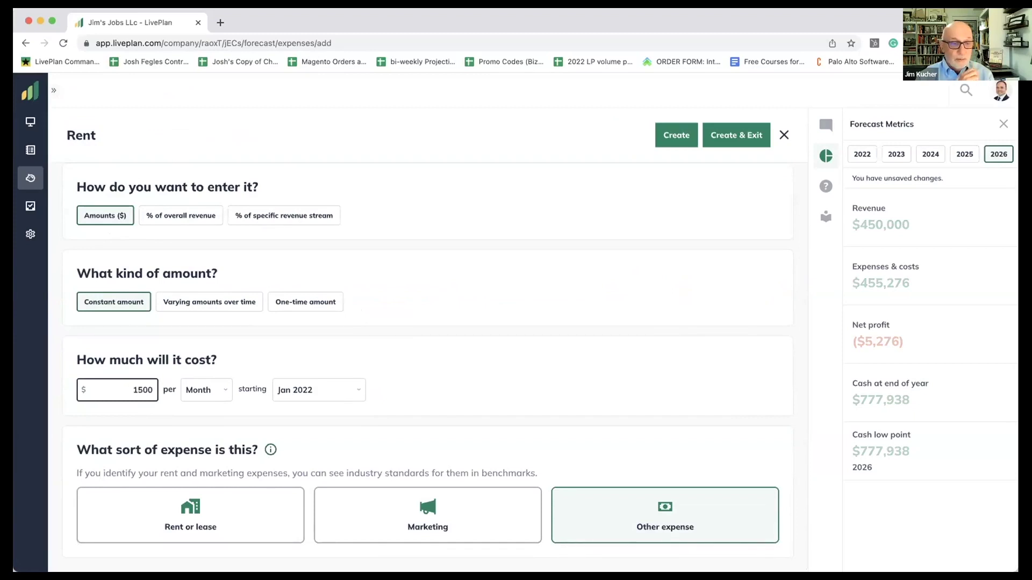
left_click(223, 522)
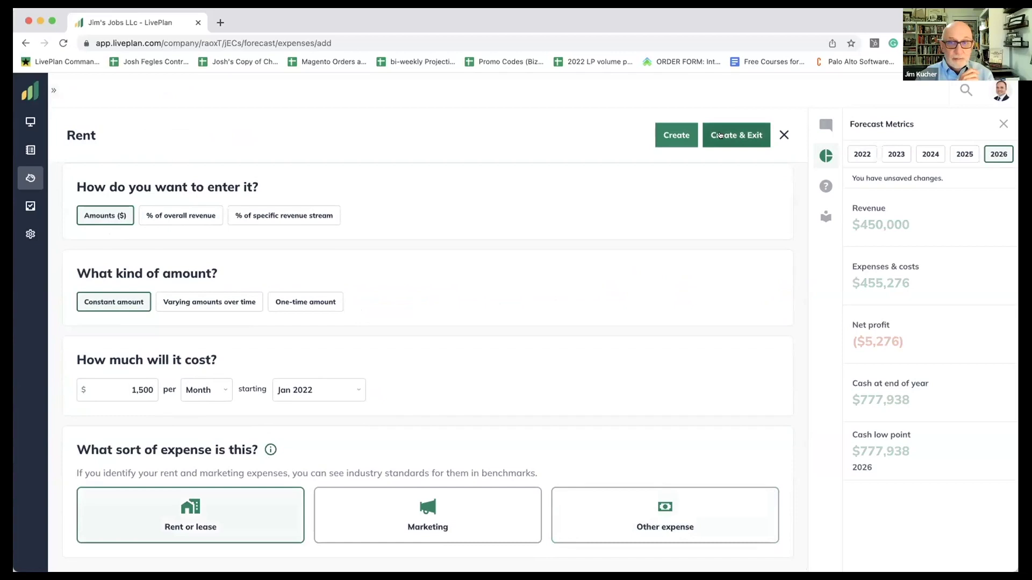
left_click(720, 134)
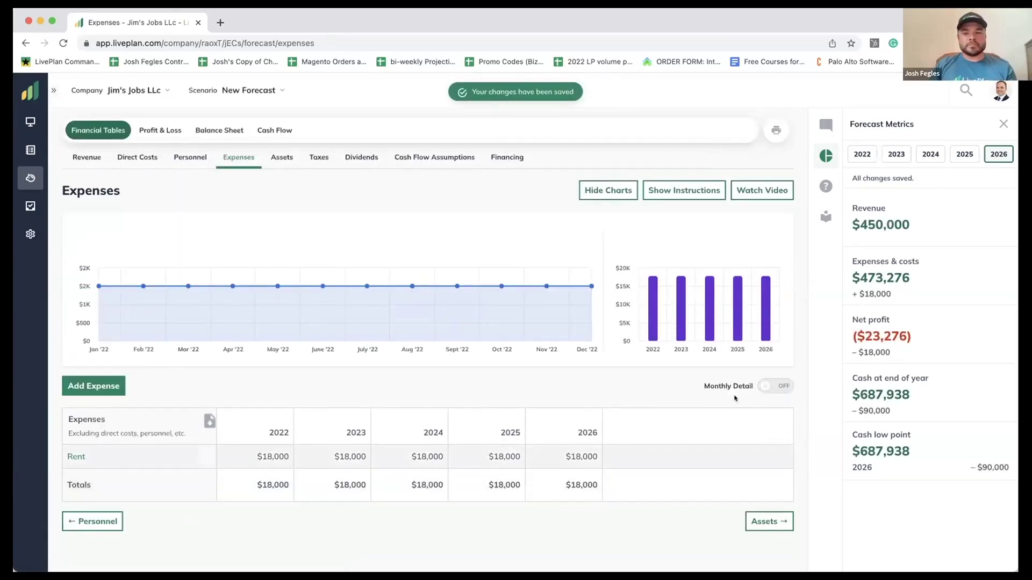
- Turn on monthly detail and add a Utilities expense of $1,100 per month
left_click(782, 387)
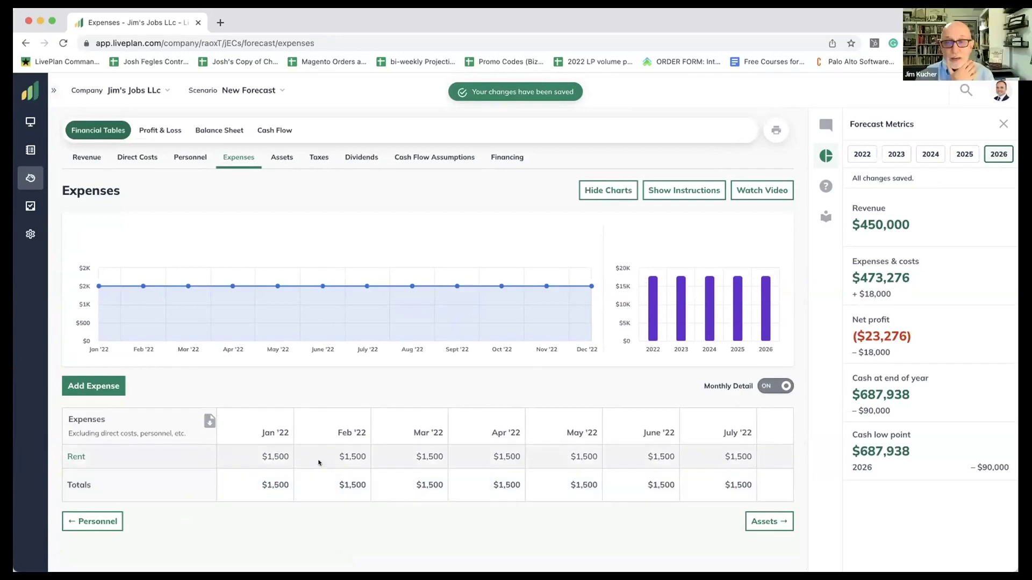
left_click(85, 388)
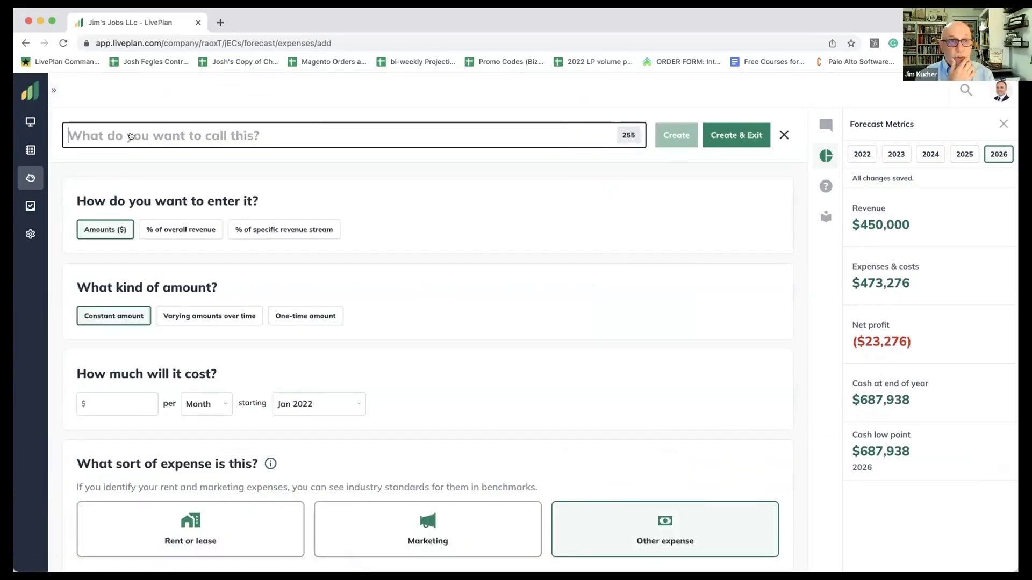
type("Util")
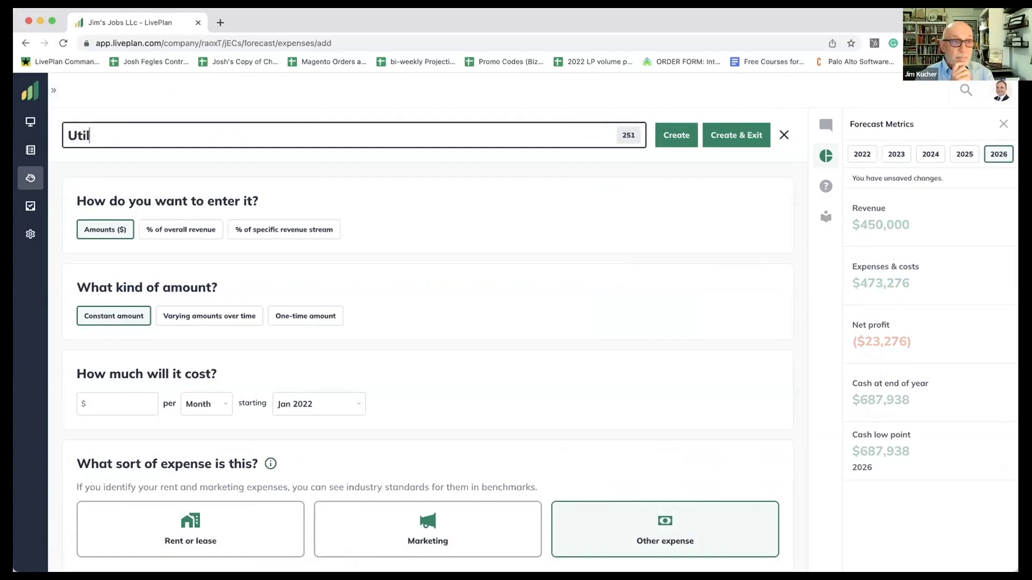
type("ities")
left_click(110, 403)
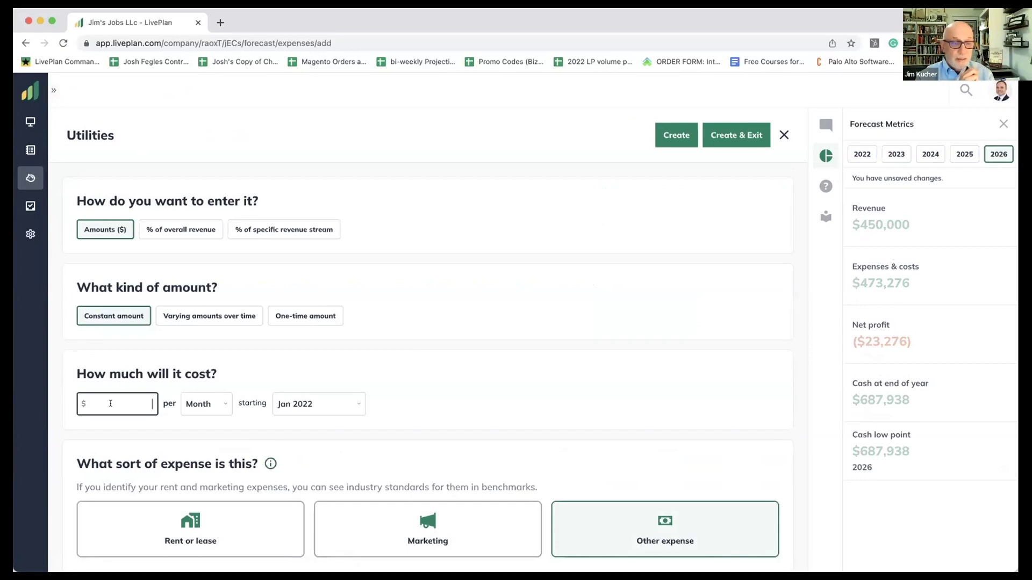
type("1100")
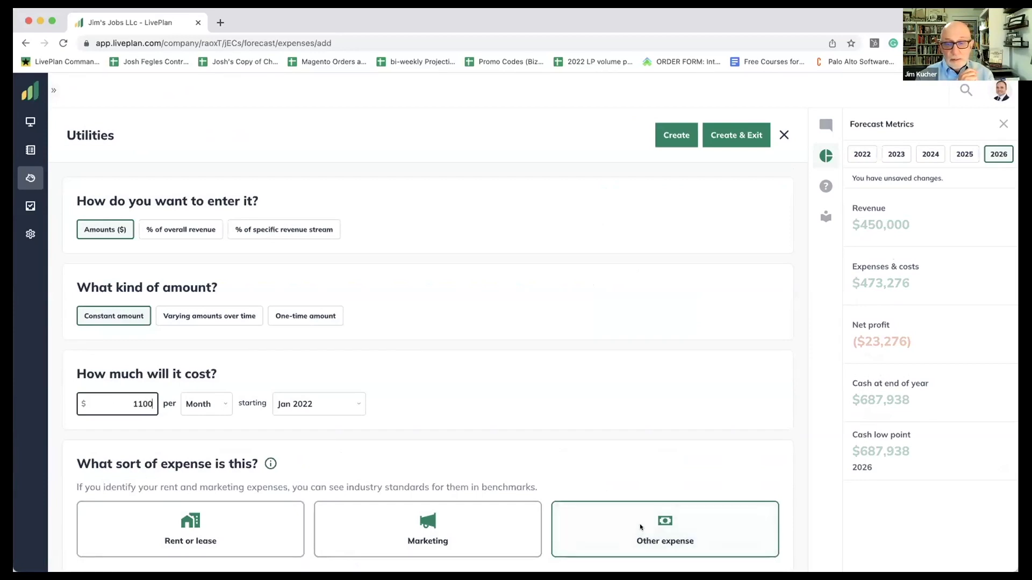
scroll(641, 527, "down", 1)
left_click(721, 141)
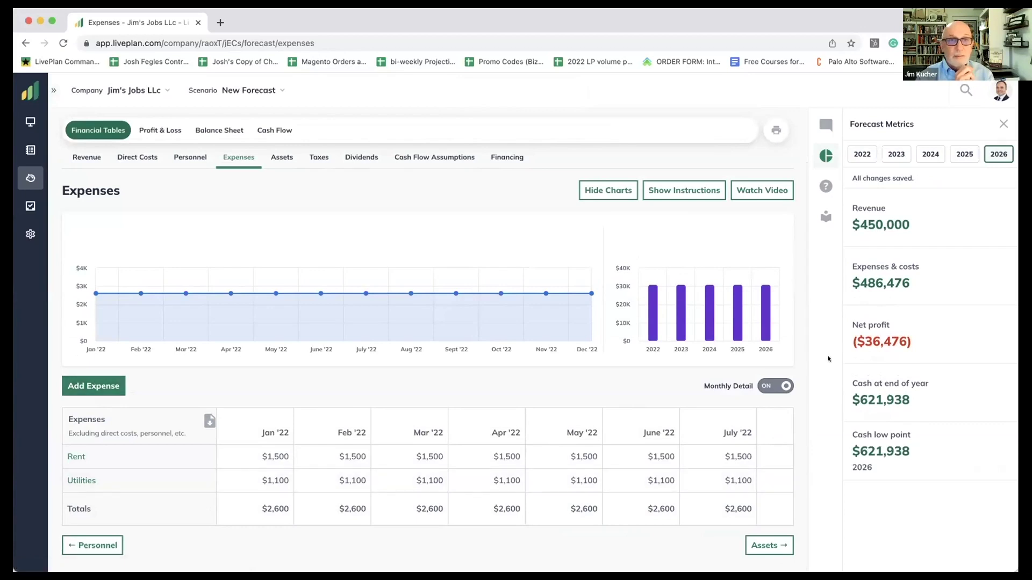
- Compare the 2024 forecast metrics, then settle on 2025, showing a $6,691 loss
left_click(964, 155)
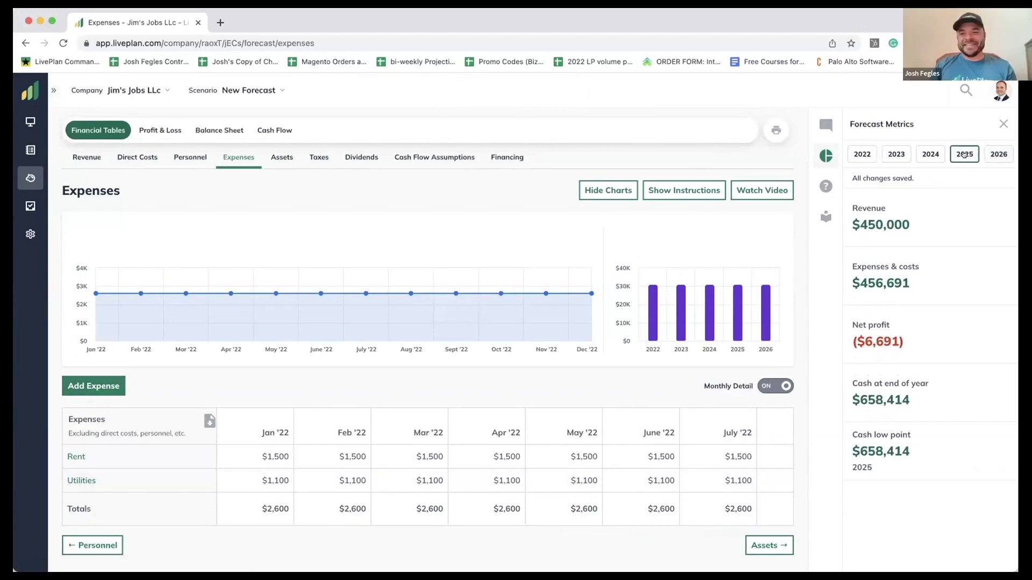
left_click(927, 156)
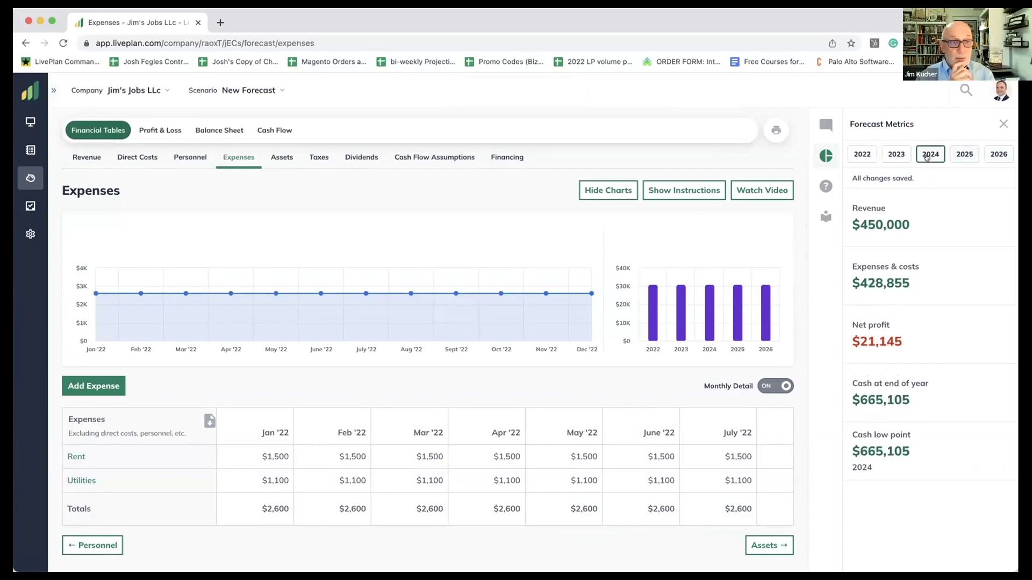
left_click(956, 157)
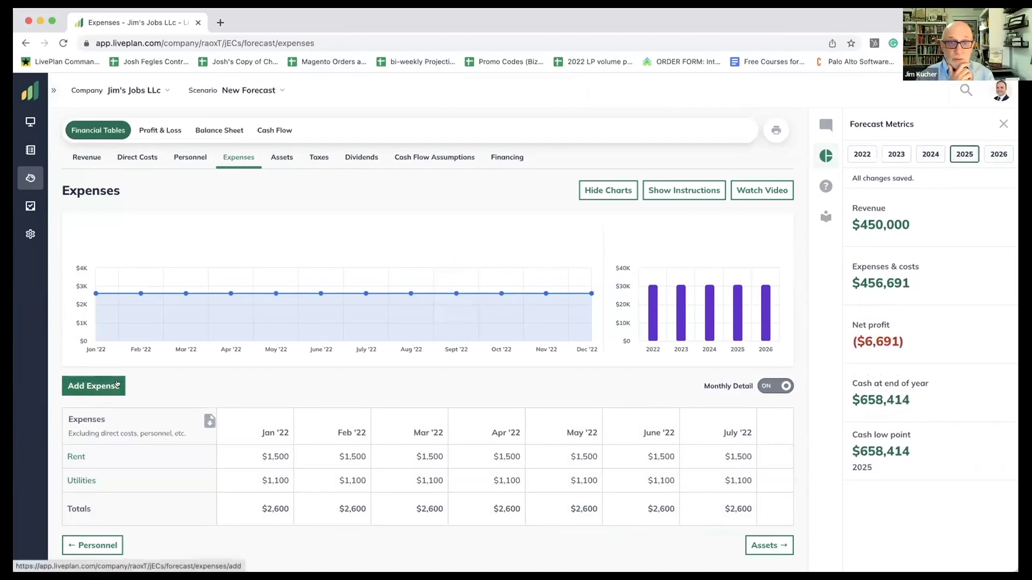
- Add an Insurance expense of $1,000 per month
left_click(93, 385)
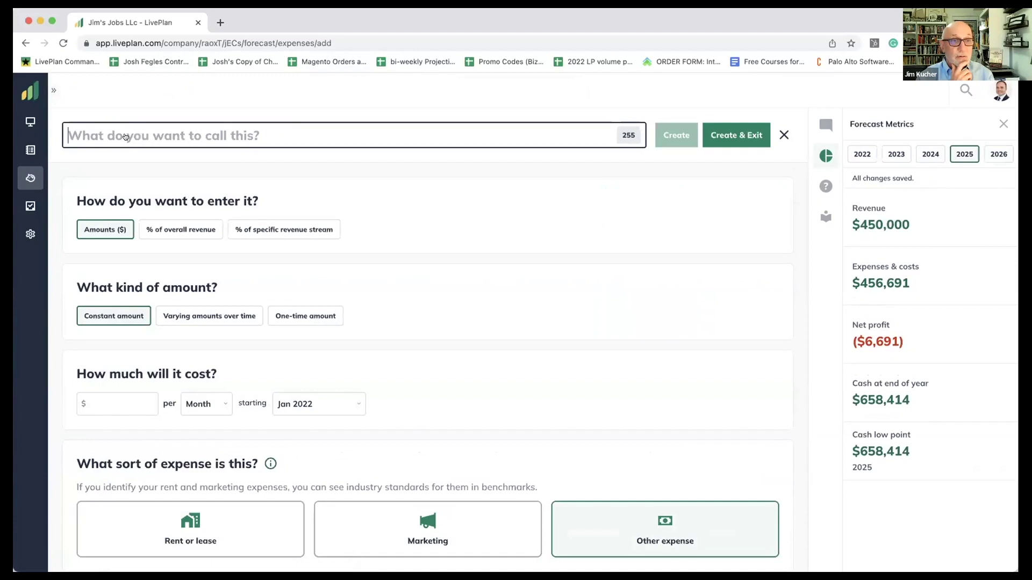
type("Insurance")
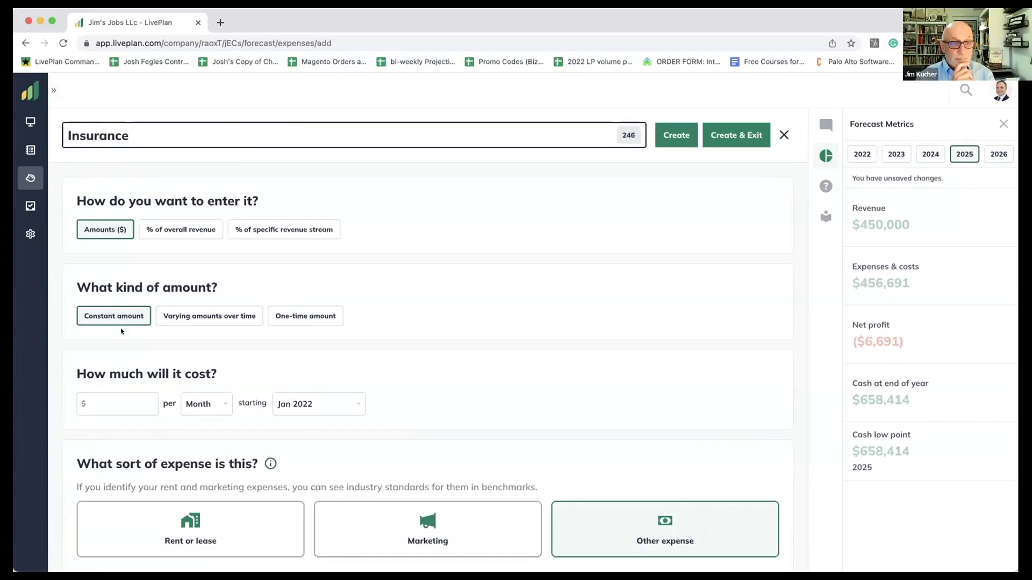
left_click(132, 404)
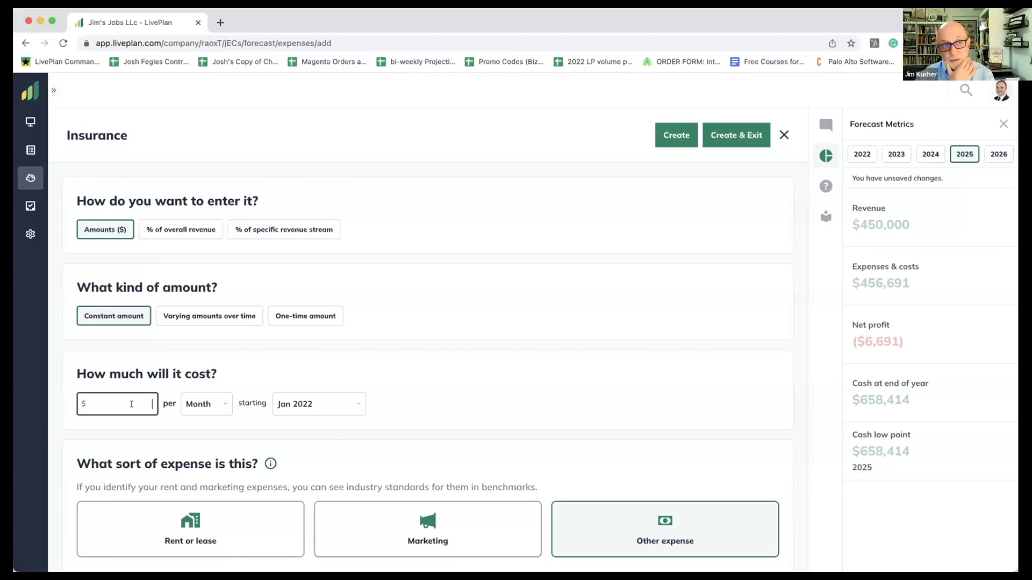
type("1000")
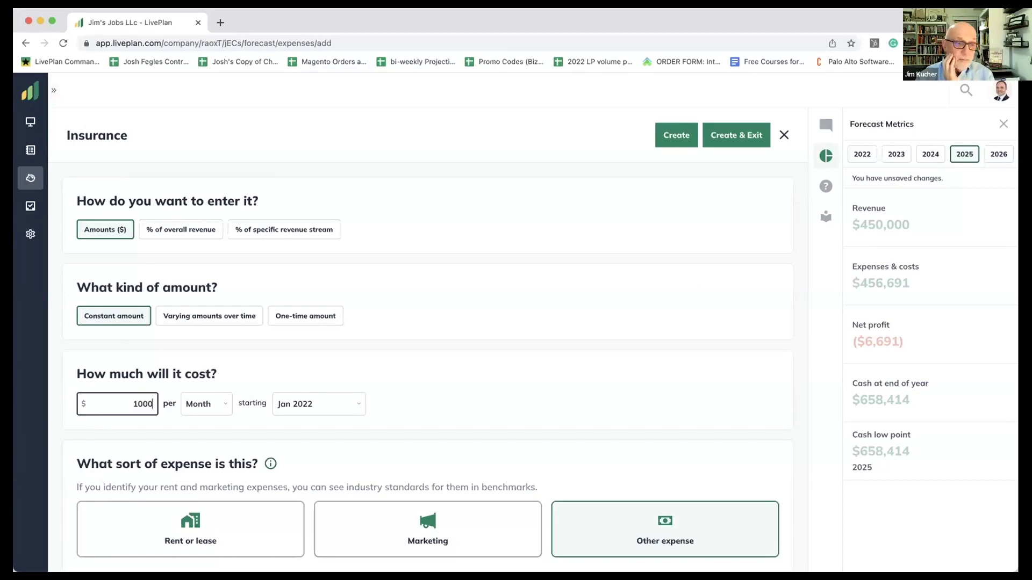
scroll(569, 473, "down", 1)
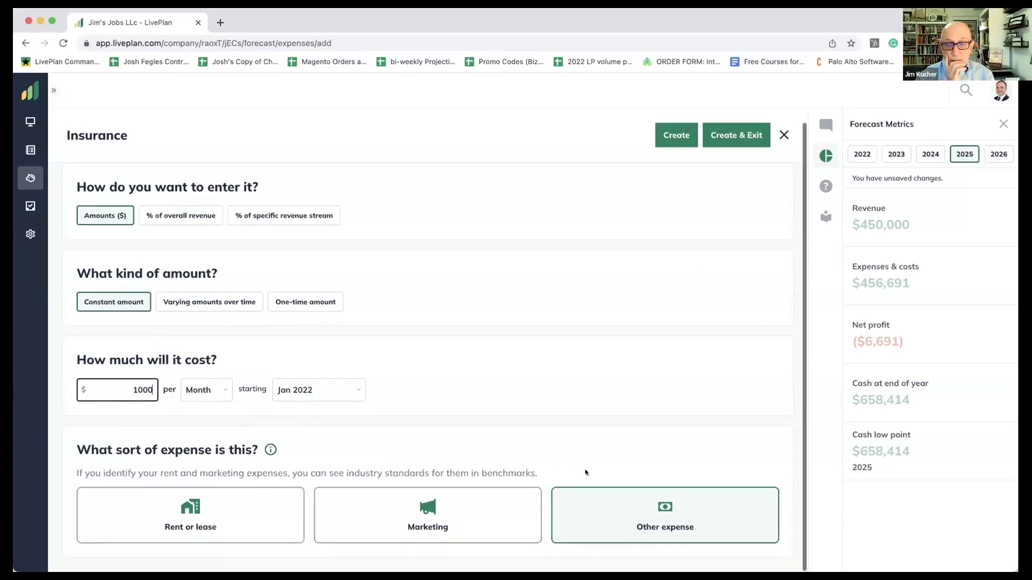
left_click(730, 129)
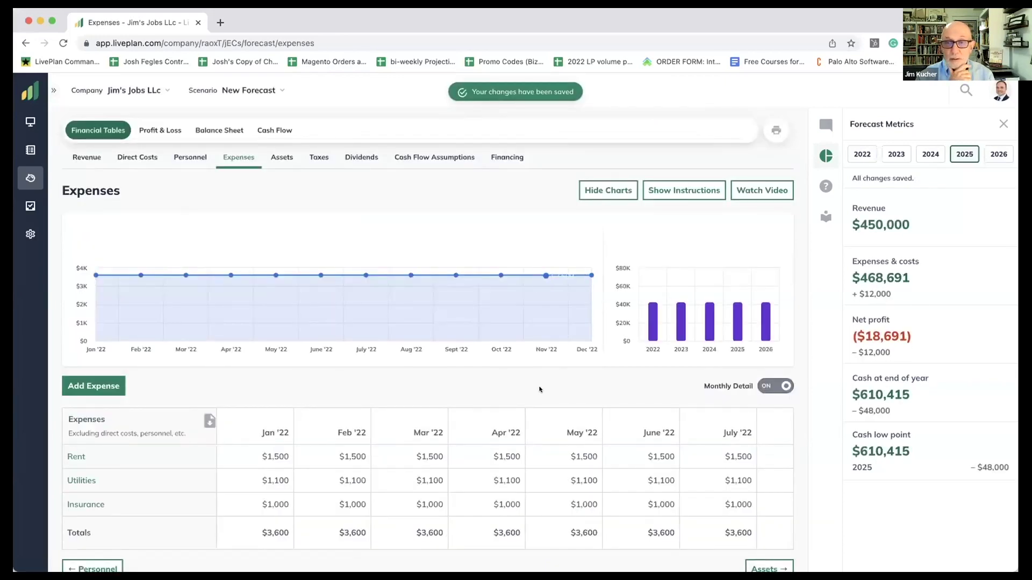
- Check the 2024 forecast metrics, then return to 2025, now an $18,691 loss
scroll(540, 389, "down", 1)
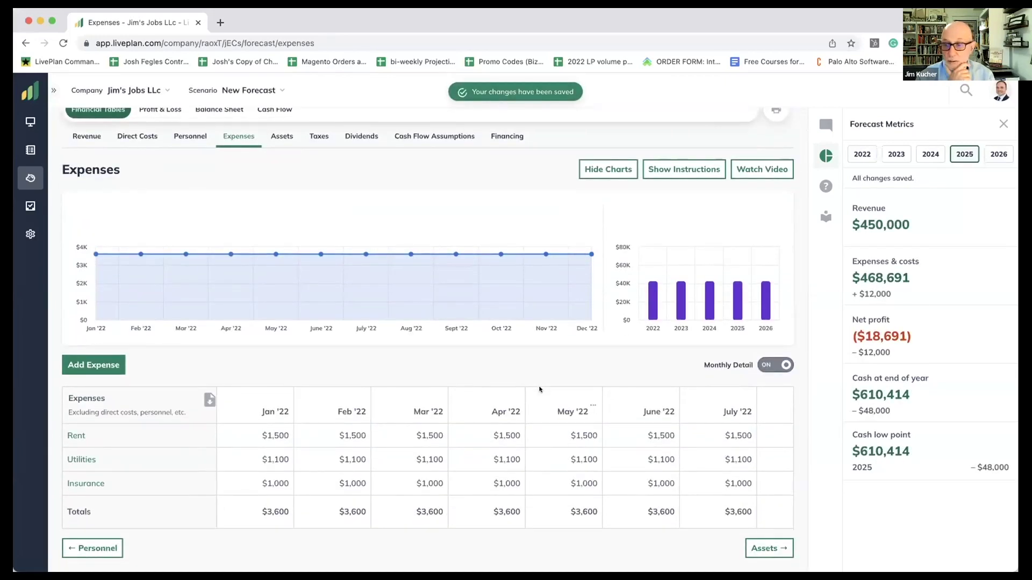
left_click(926, 155)
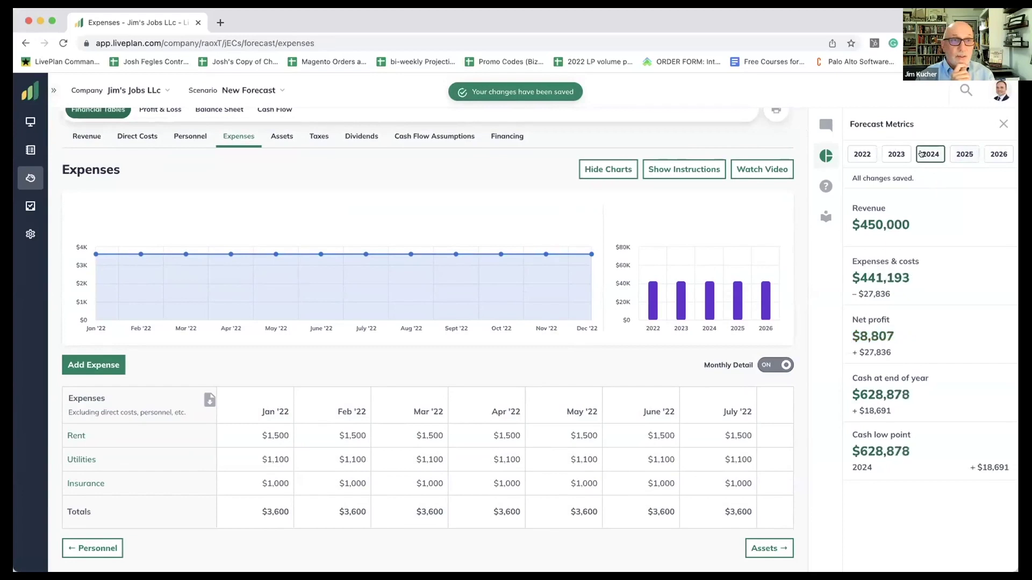
left_click(964, 154)
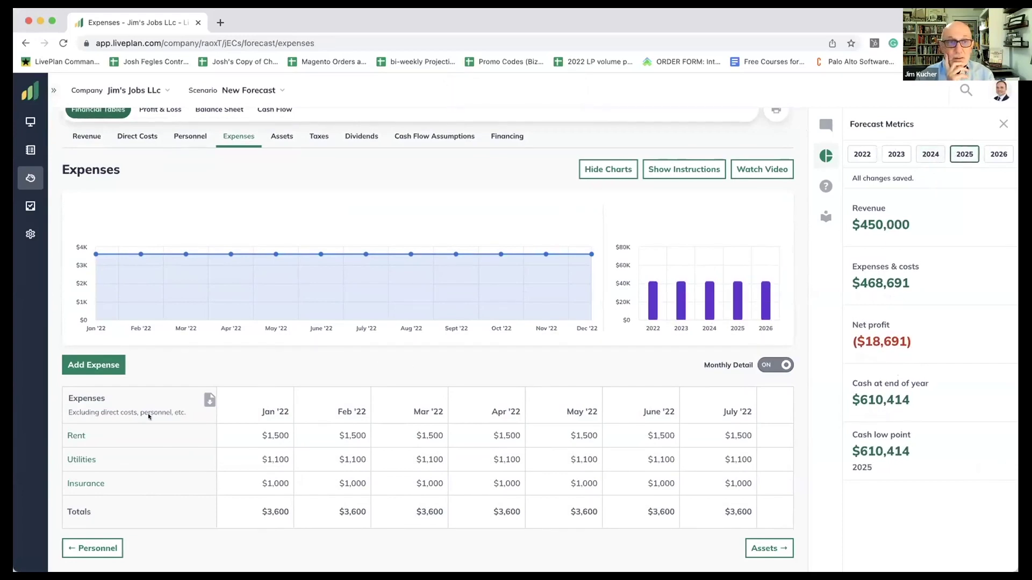
scroll(195, 398, "up", 1)
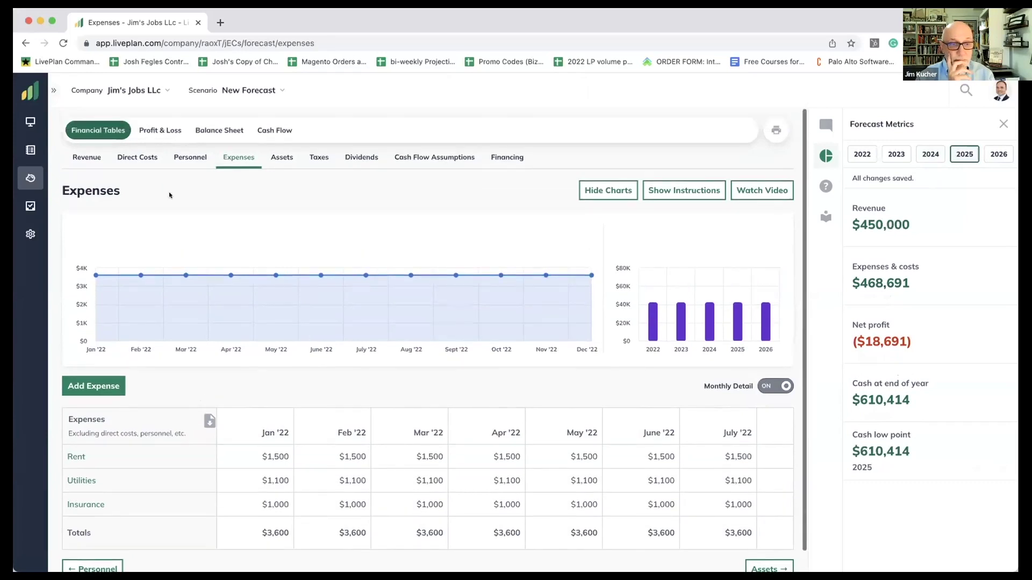
- Show the Projected Profit & Loss and inspect net profit by year: 2025 costs $468,691 against $450,000 revenue
left_click(155, 129)
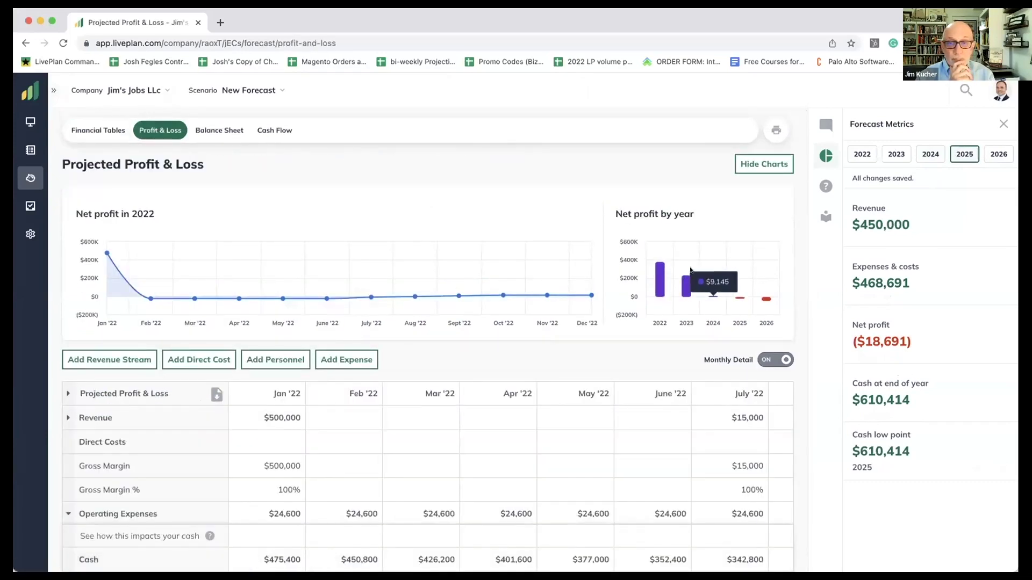
mouse_move(773, 304)
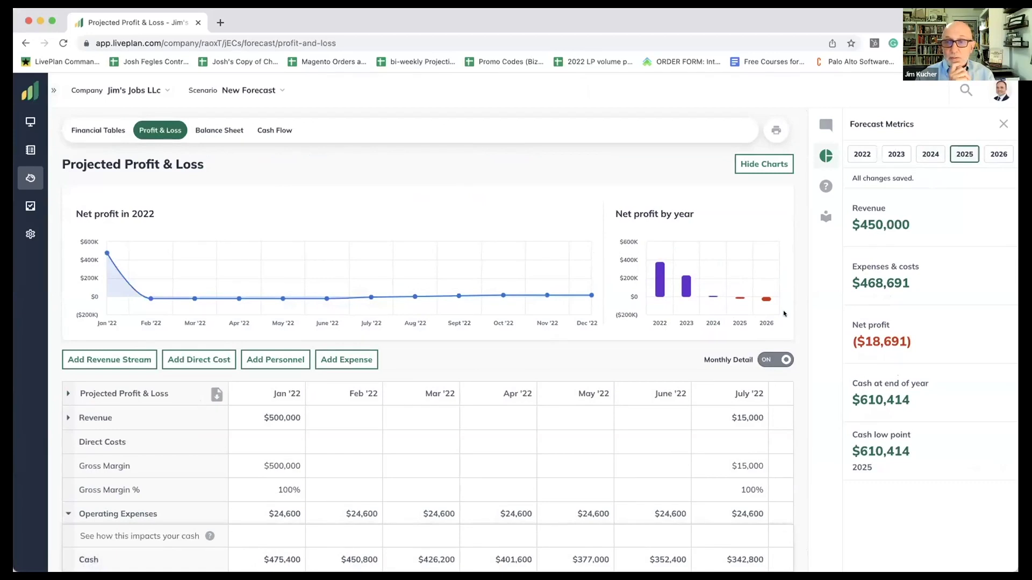
mouse_move(734, 306)
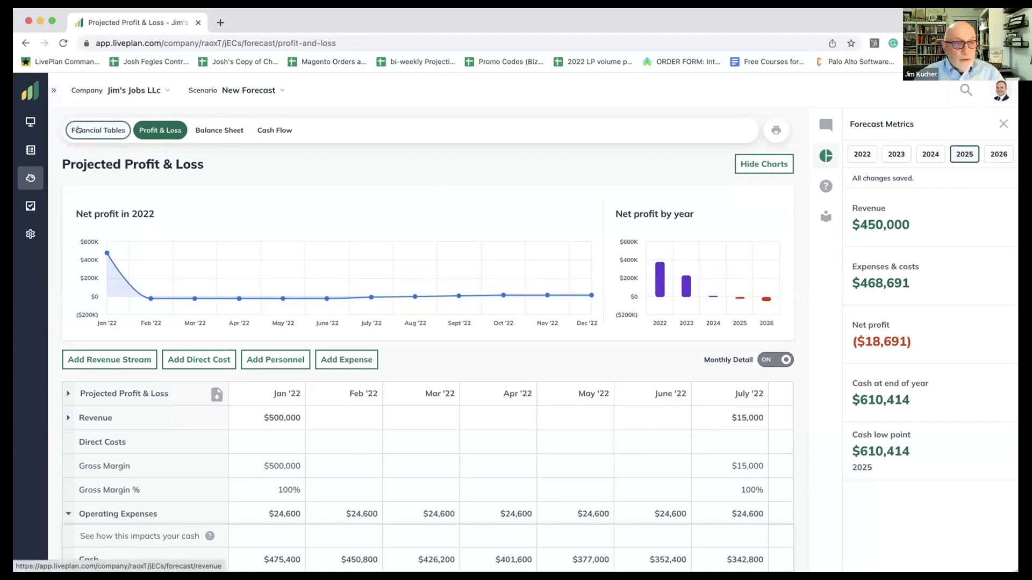
- Create a revenue-only Fundraiser stream with varying amounts, entering $60,000 for 2023
left_click(94, 130)
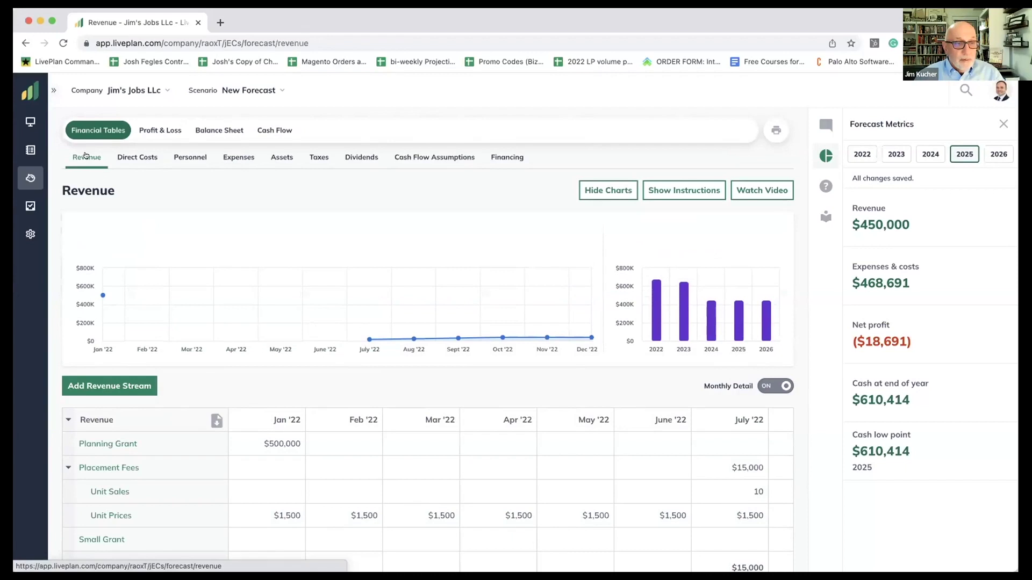
left_click(120, 385)
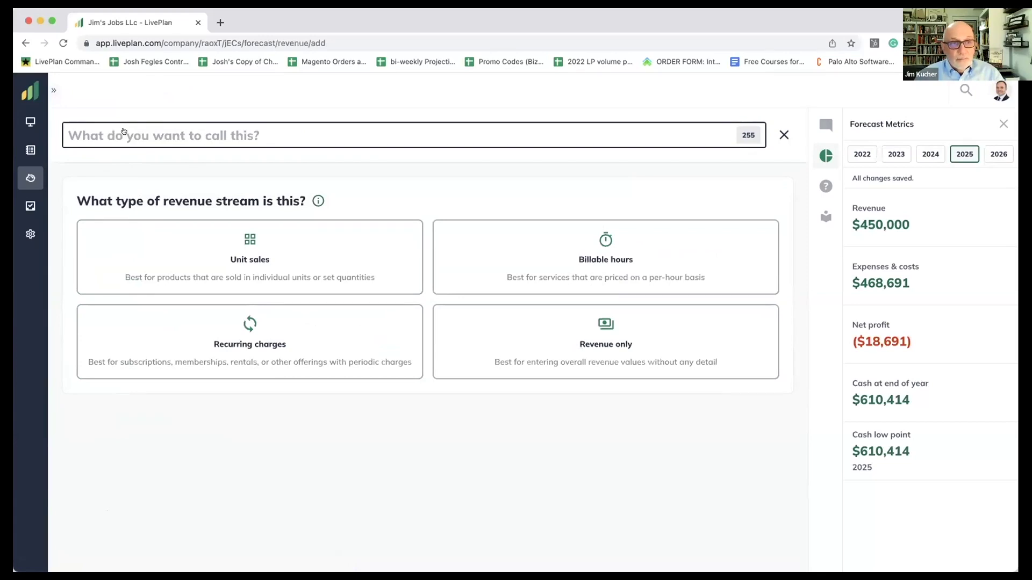
type("Fundraiser")
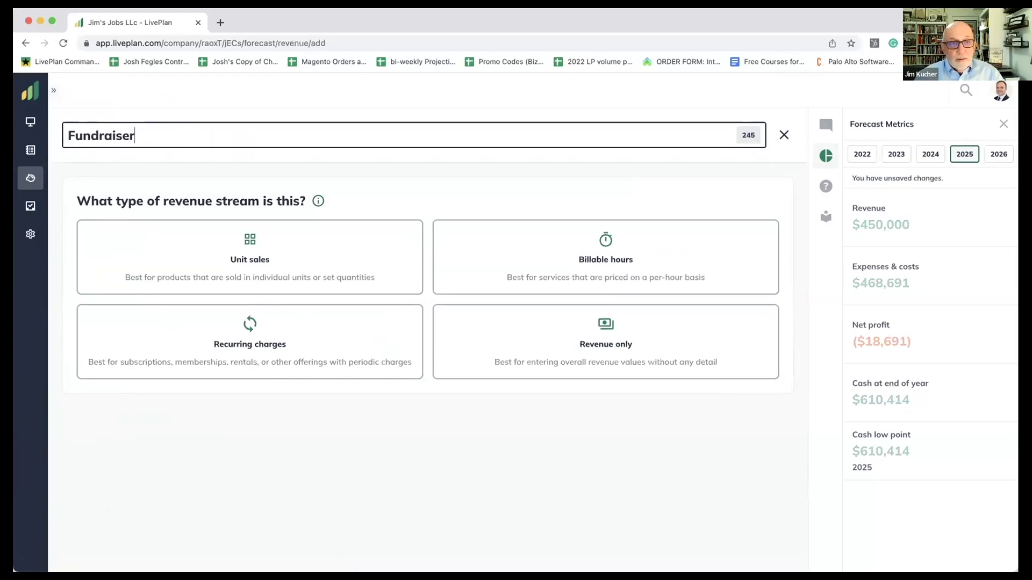
key("Return")
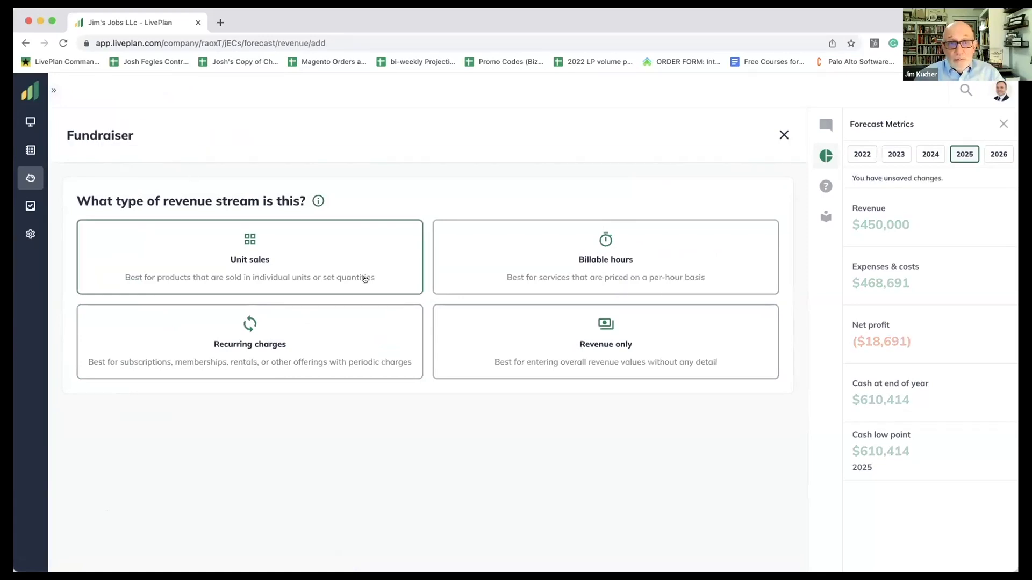
left_click(553, 324)
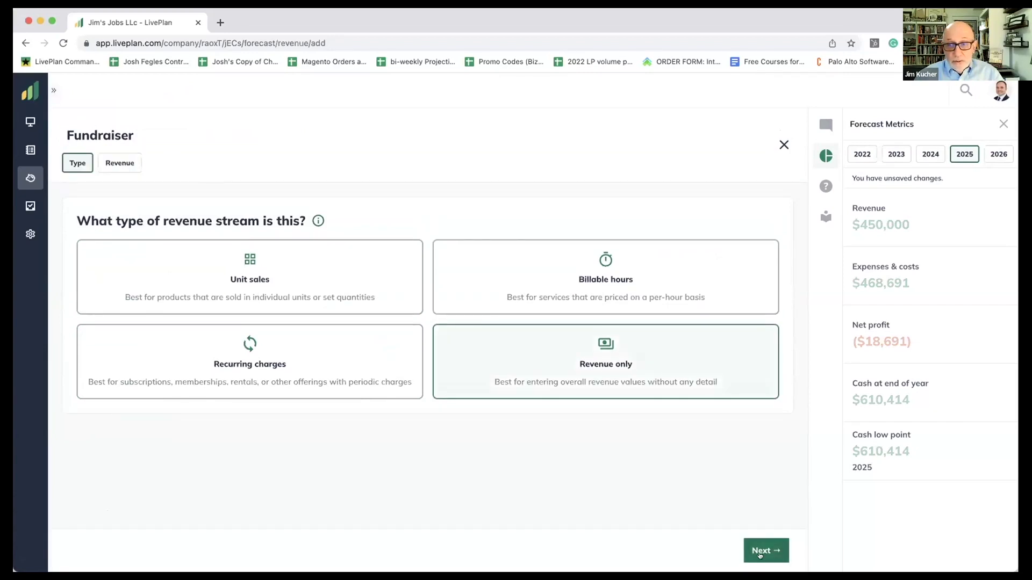
left_click(760, 552)
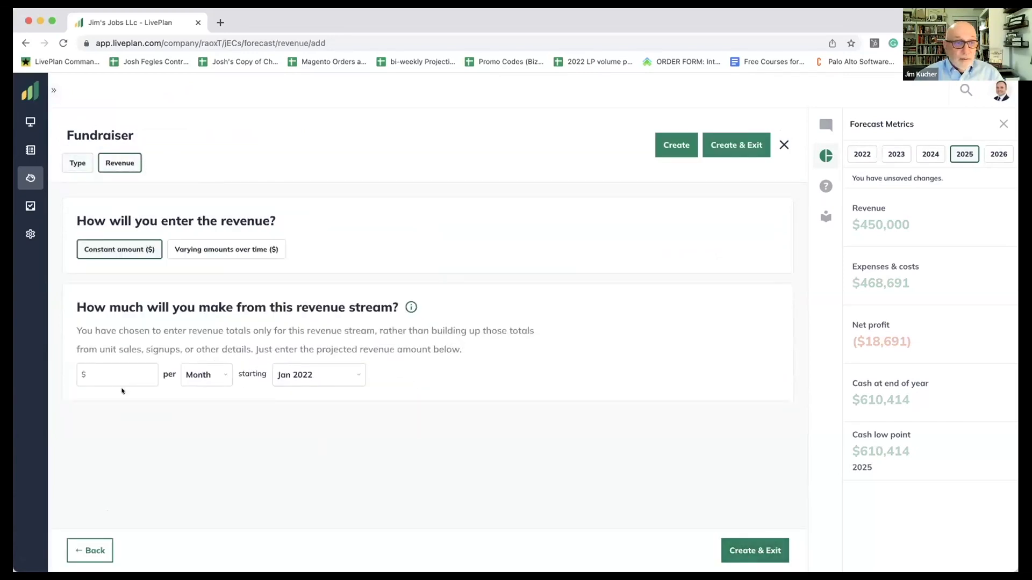
left_click(189, 251)
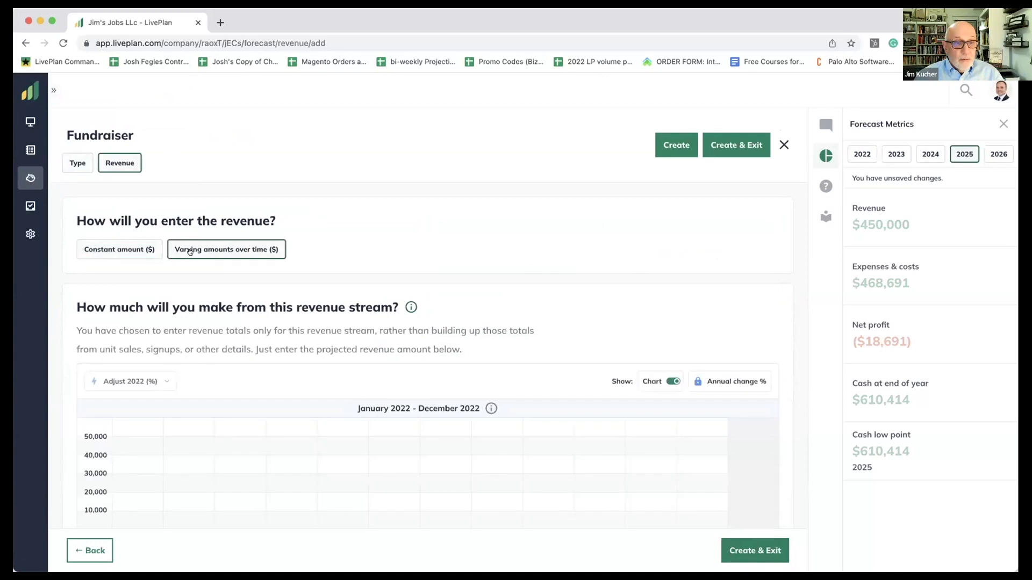
scroll(334, 339, "down", 3)
scroll(334, 338, "down", 2)
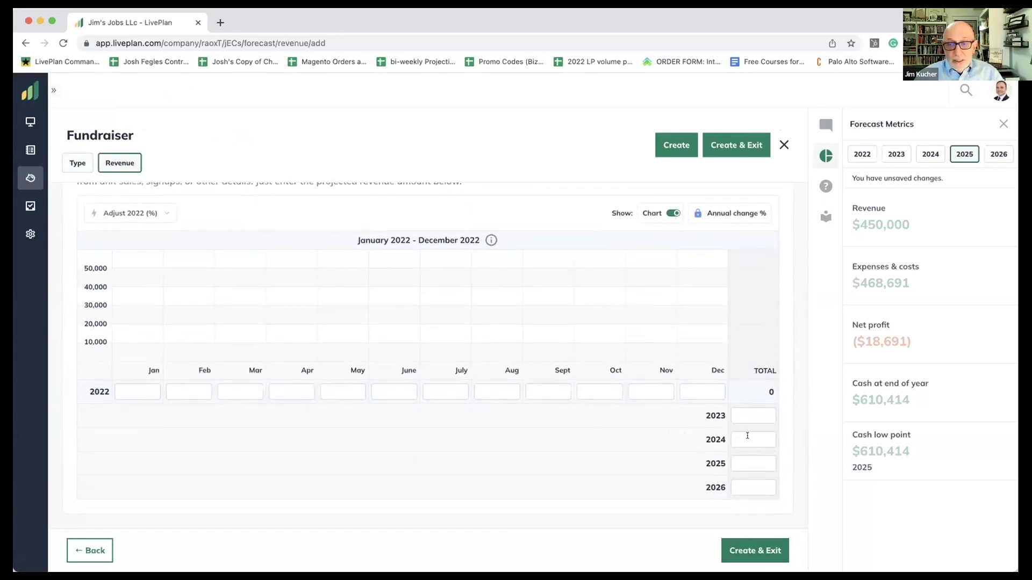
left_click(745, 417)
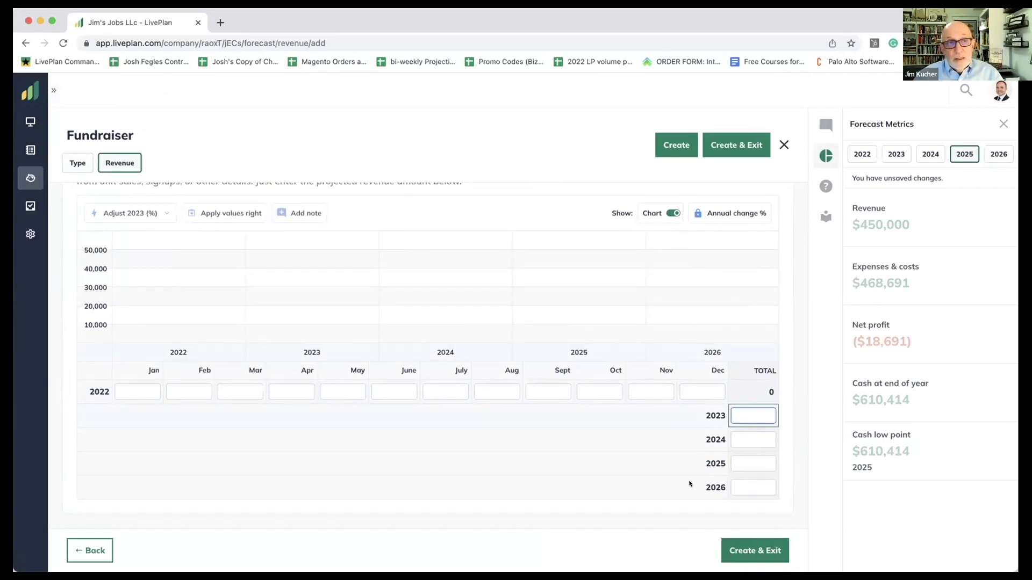
type("60000")
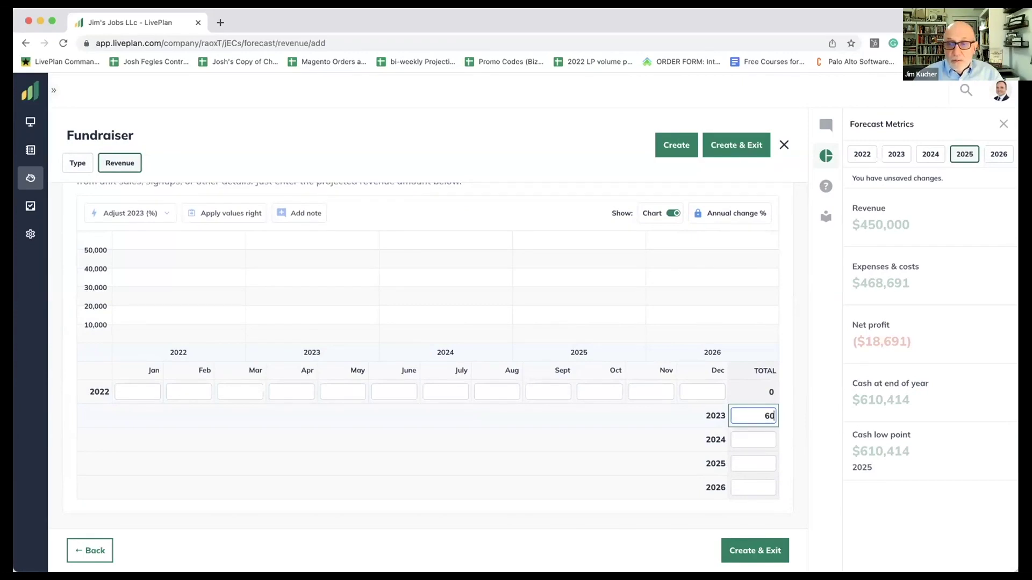
left_click(752, 551)
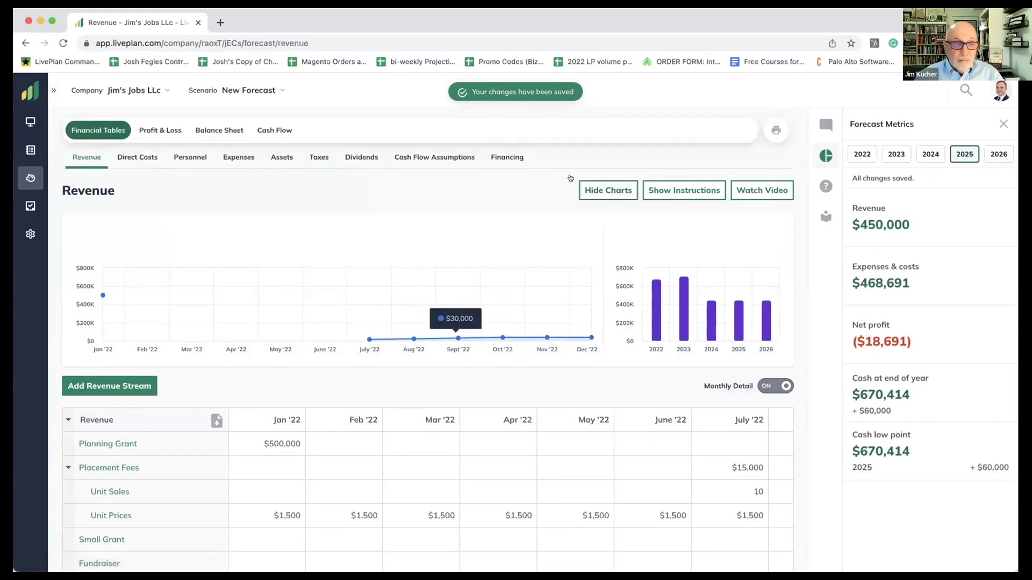
- Switch the Projected Profit & Loss to yearly columns and scroll through it
left_click(160, 130)
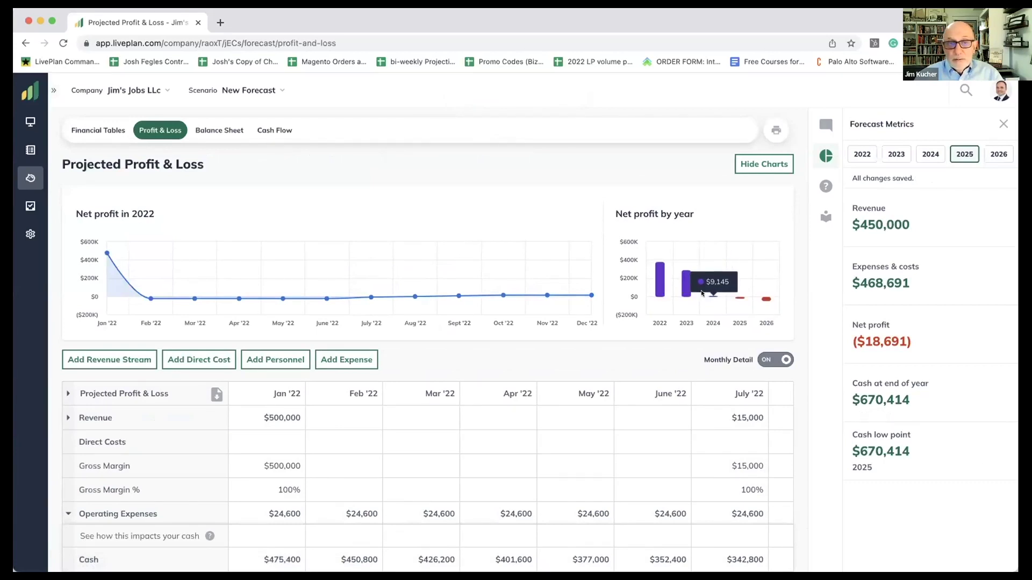
scroll(499, 451, "right", 3)
scroll(498, 451, "left", 3)
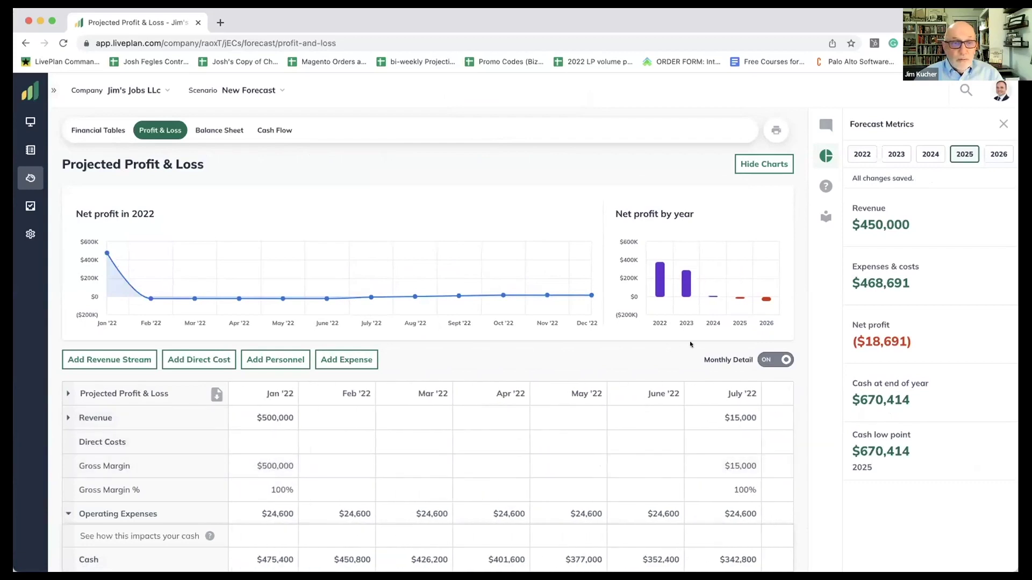
left_click(761, 355)
scroll(570, 462, "down", 3)
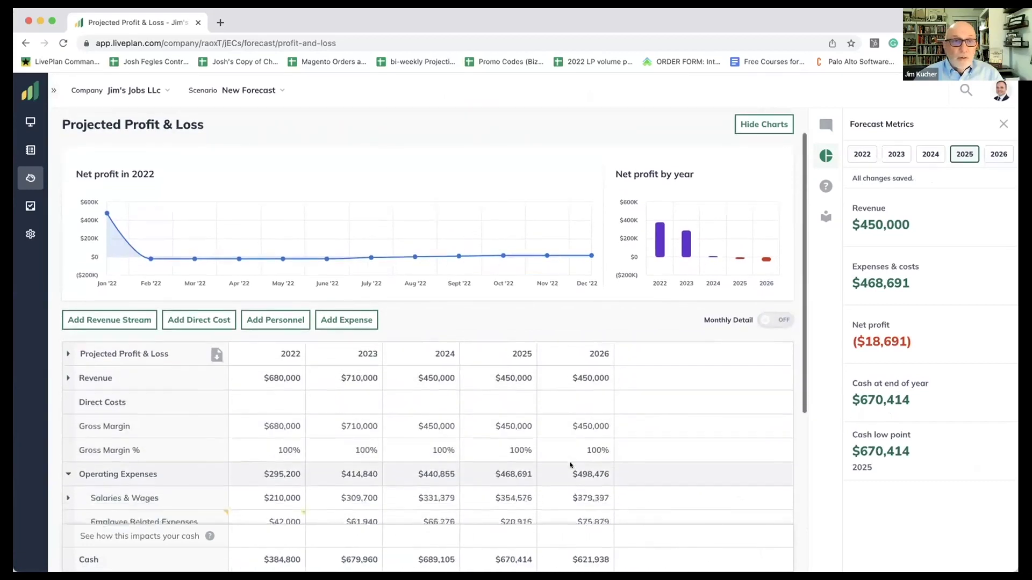
scroll(571, 466, "down", 4)
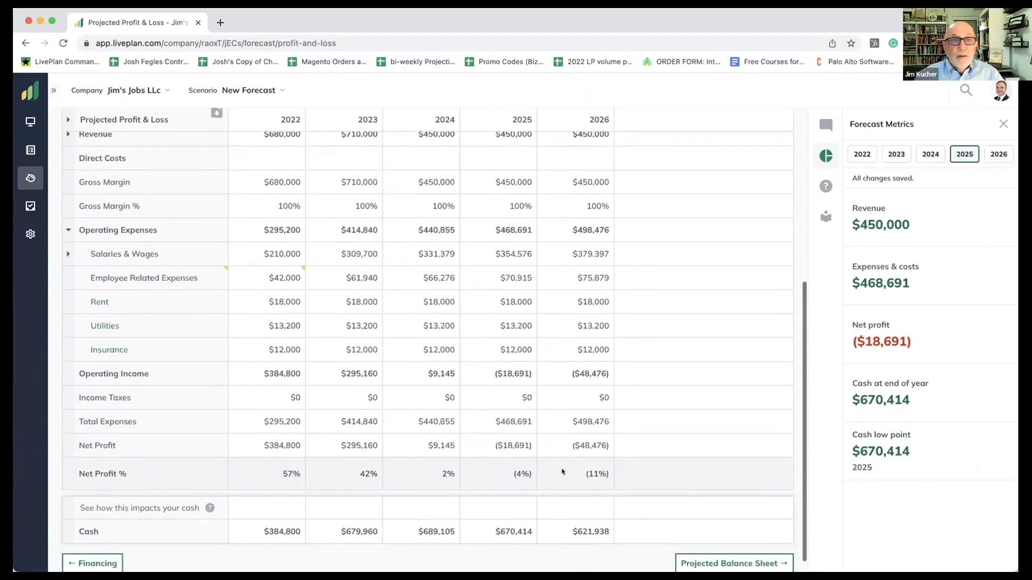
scroll(562, 472, "up", 2)
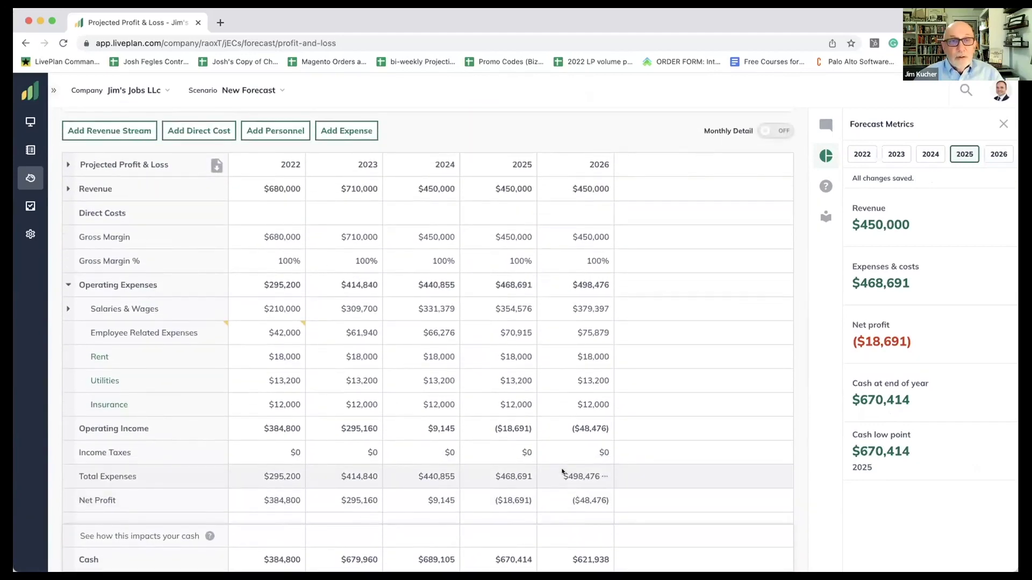
scroll(562, 471, "up", 5)
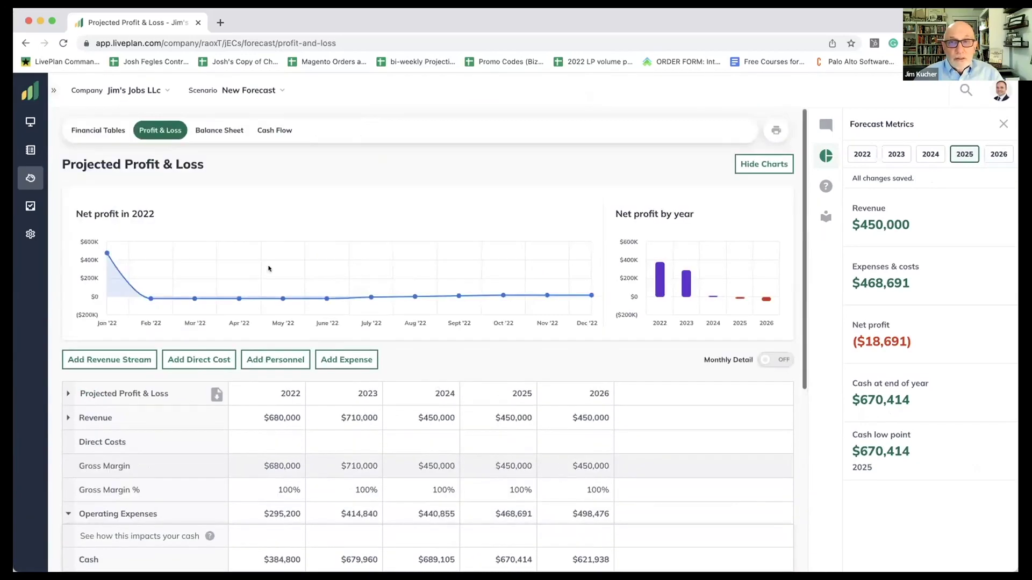
- Return to the Revenue table, totalling $680,000 in 2022 and $710,000 in 2023
left_click(97, 131)
scroll(166, 247, "down", 2)
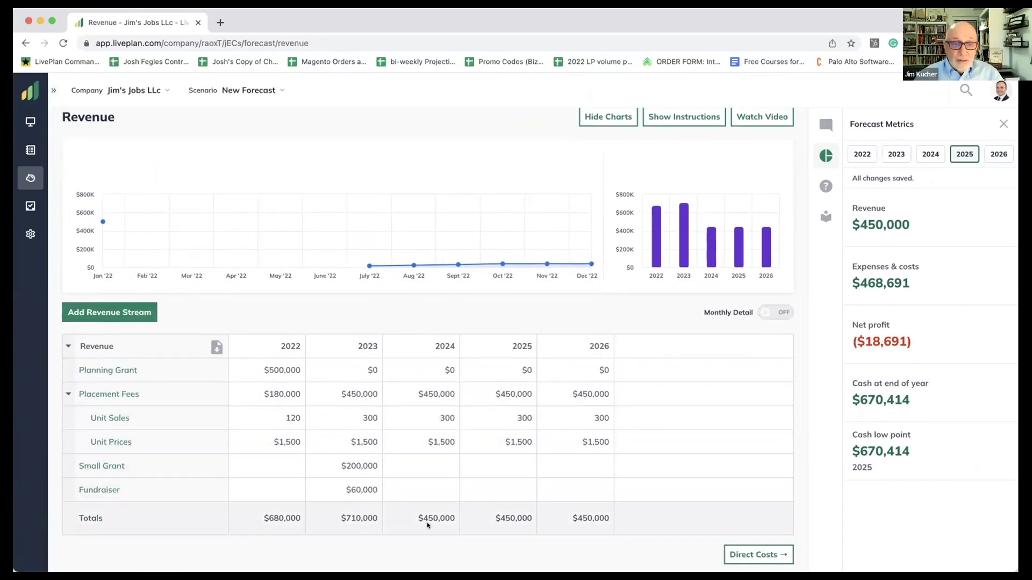
scroll(428, 525, "up", 2)
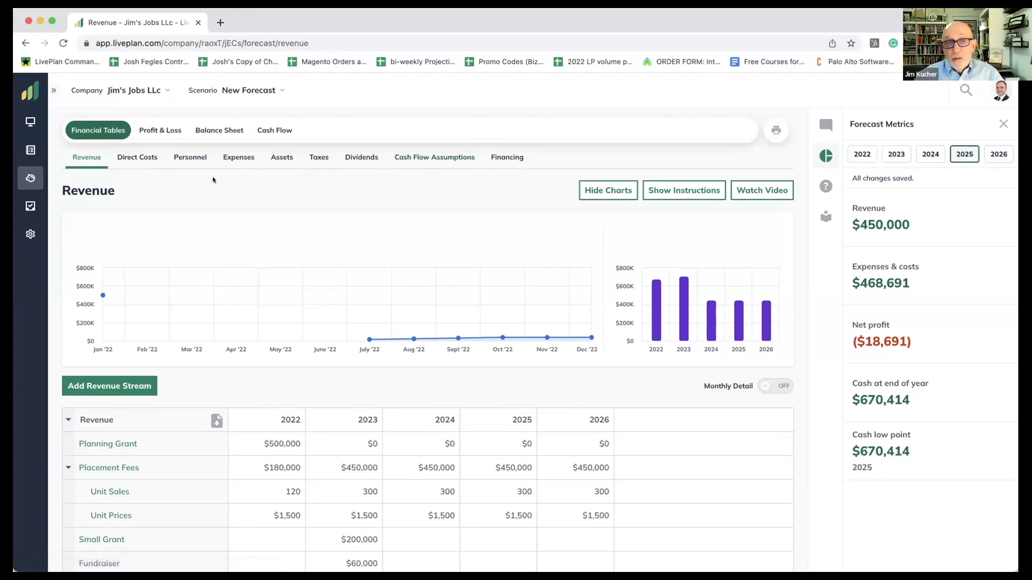
- Bring up the Financing tables, which have no loans, investments or other funding yet
left_click(498, 157)
scroll(416, 286, "down", 1)
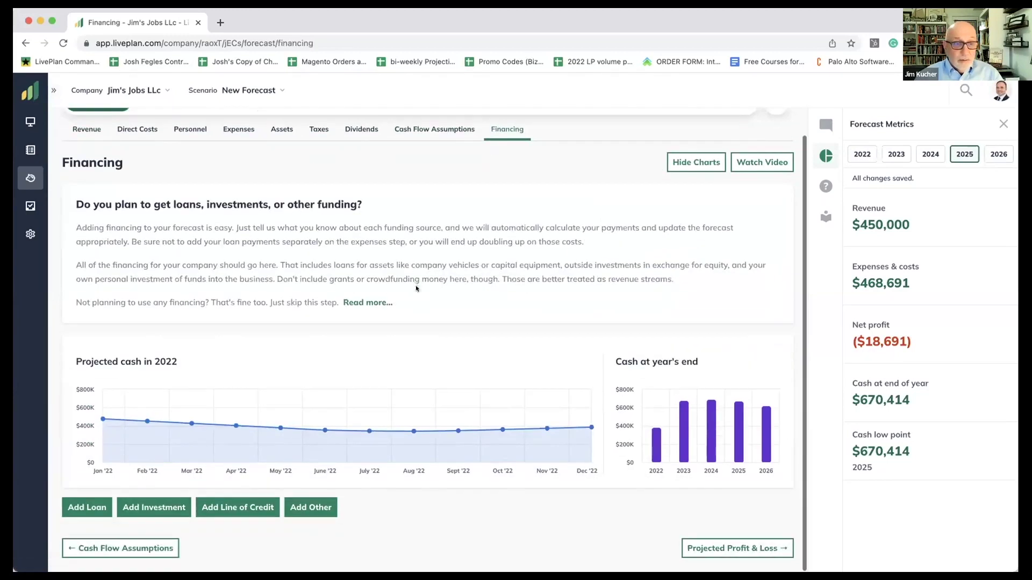